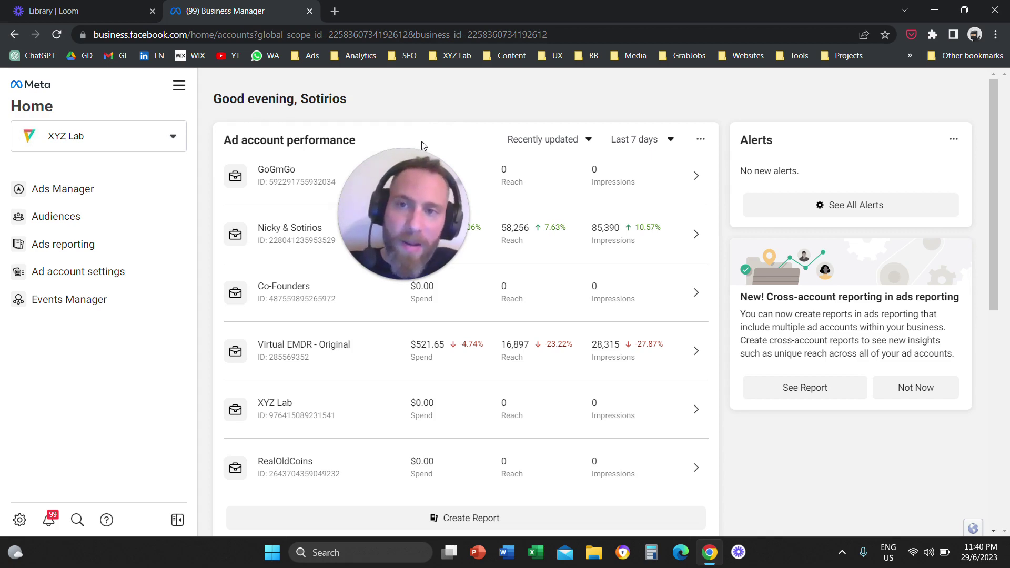
- Highlight the business.facebook.com address and open Business Settings to the People list of three users
left_click_drag(411, 195, 348, 191)
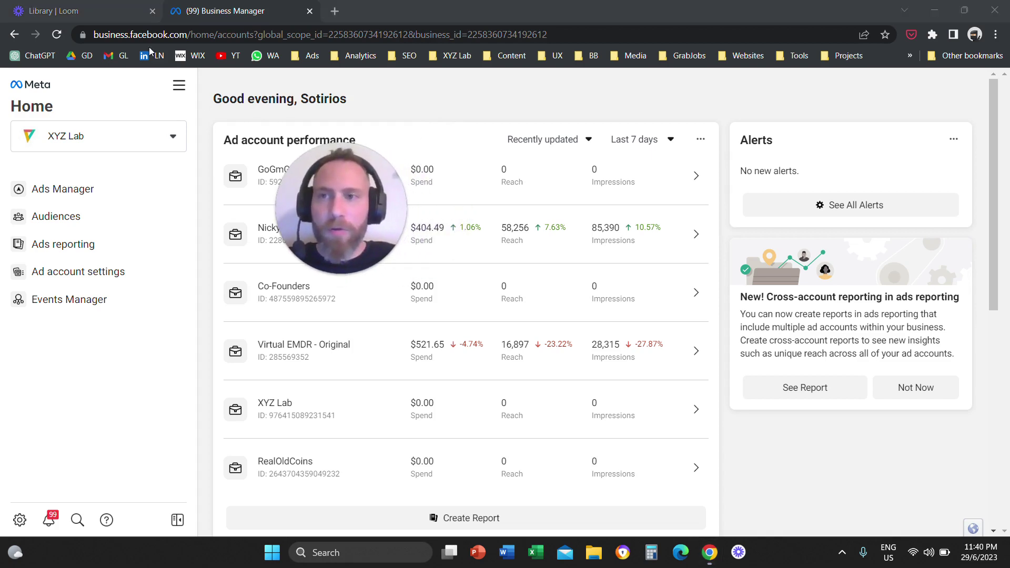
left_click_drag(188, 34, 68, 36)
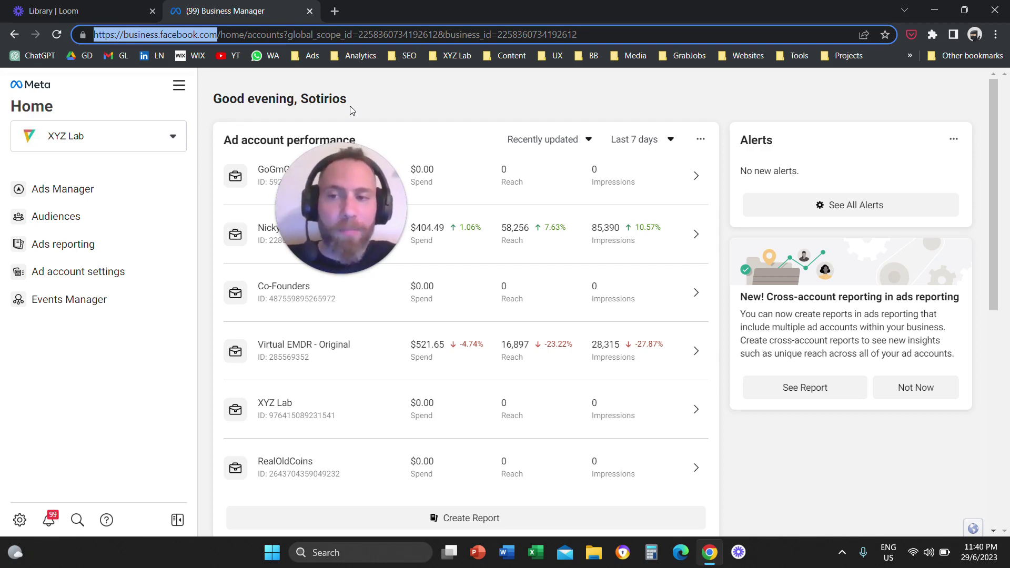
mouse_move(345, 153)
left_click_drag(340, 200, 181, 377)
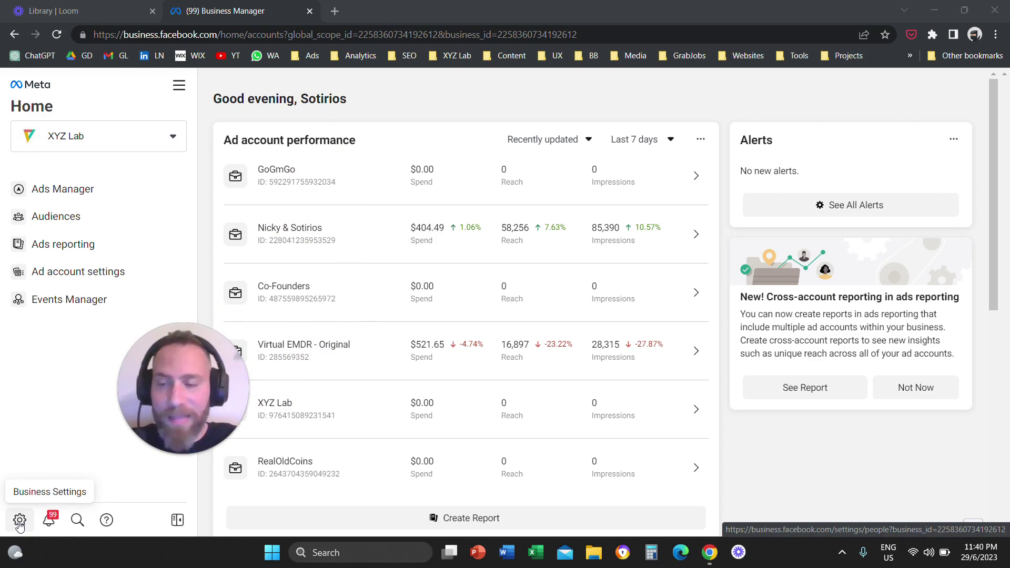
left_click(20, 521)
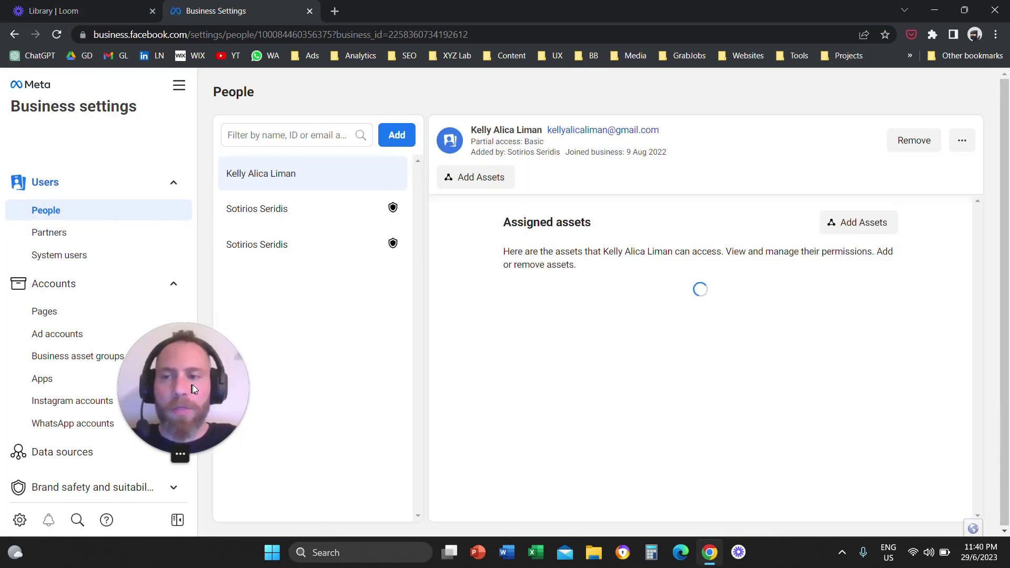
left_click_drag(193, 389, 232, 243)
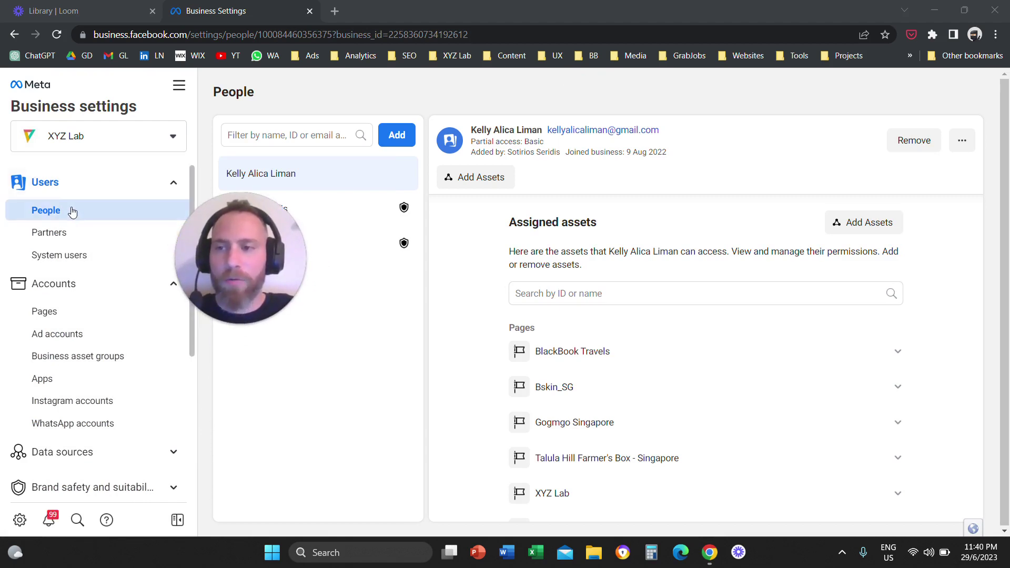
left_click_drag(266, 256, 510, 240)
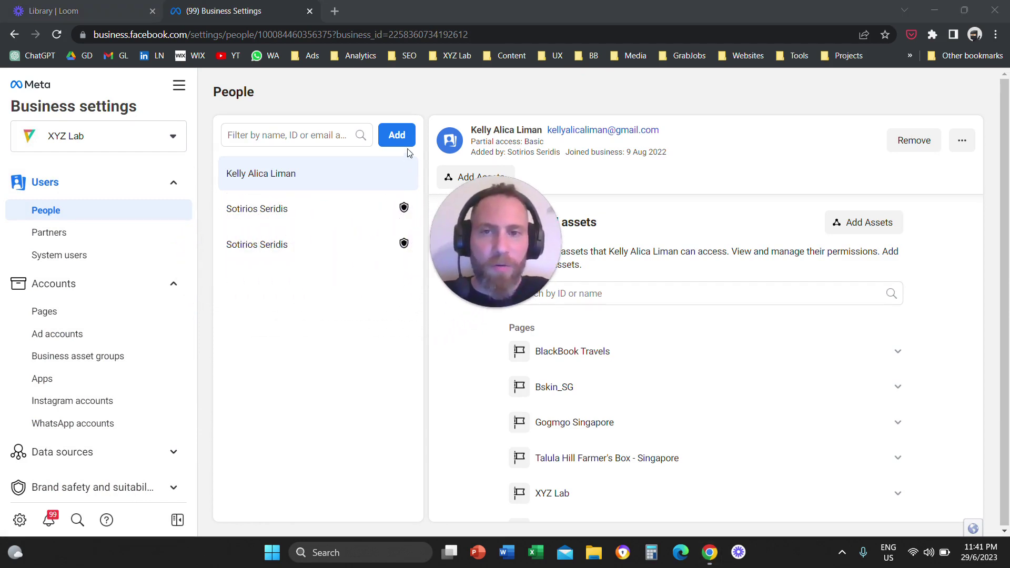
- Start an invite with a person's e-mail address, then clear it and close Invite people unsent
left_click(398, 136)
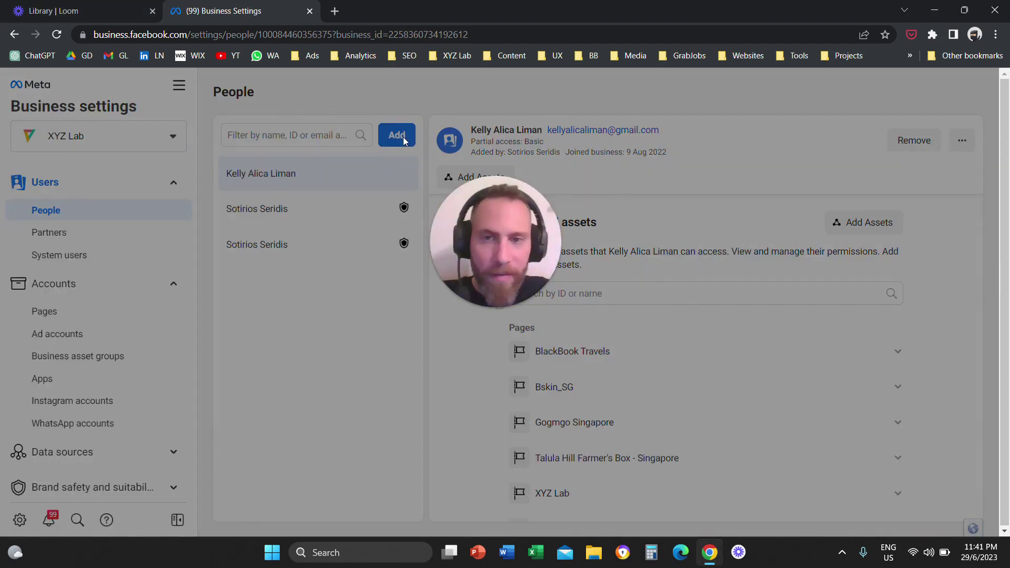
left_click_drag(494, 224, 734, 245)
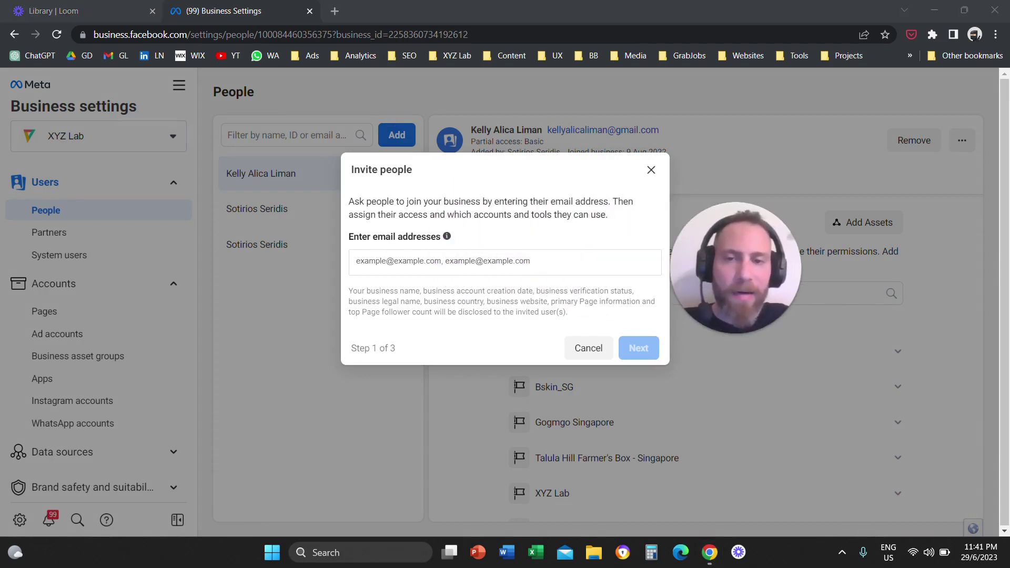
left_click(358, 261)
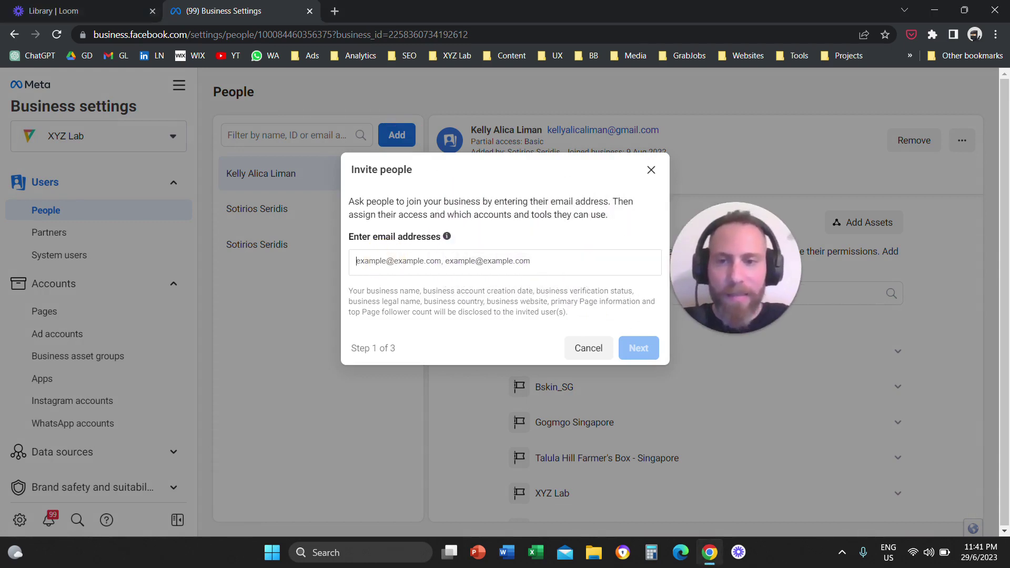
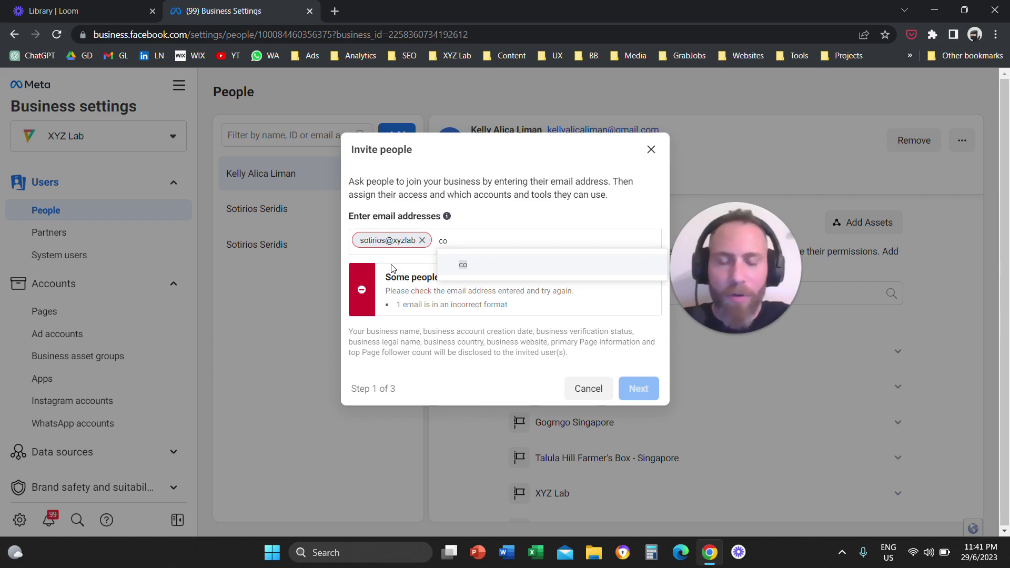
left_click(422, 240)
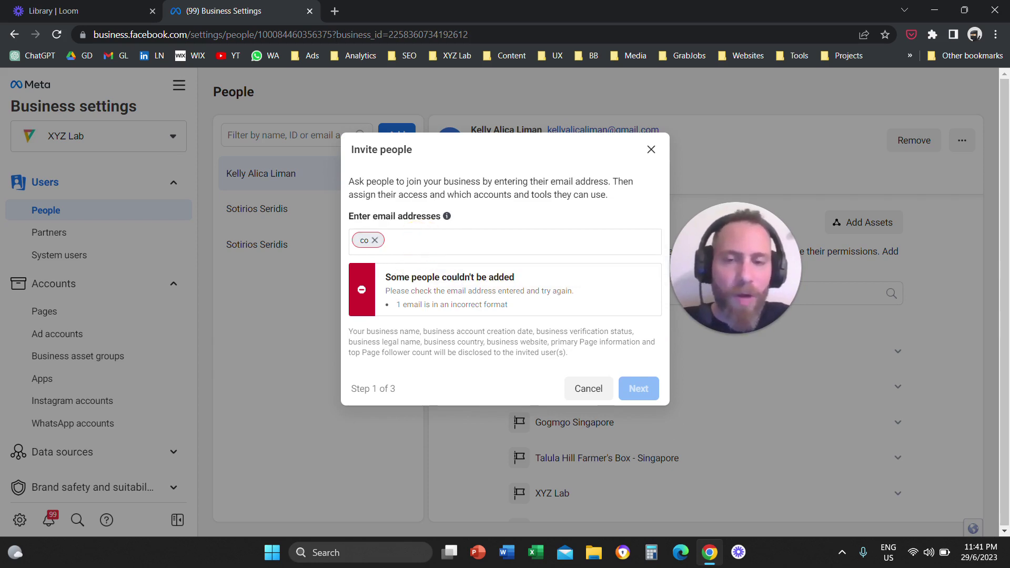
left_click(375, 240)
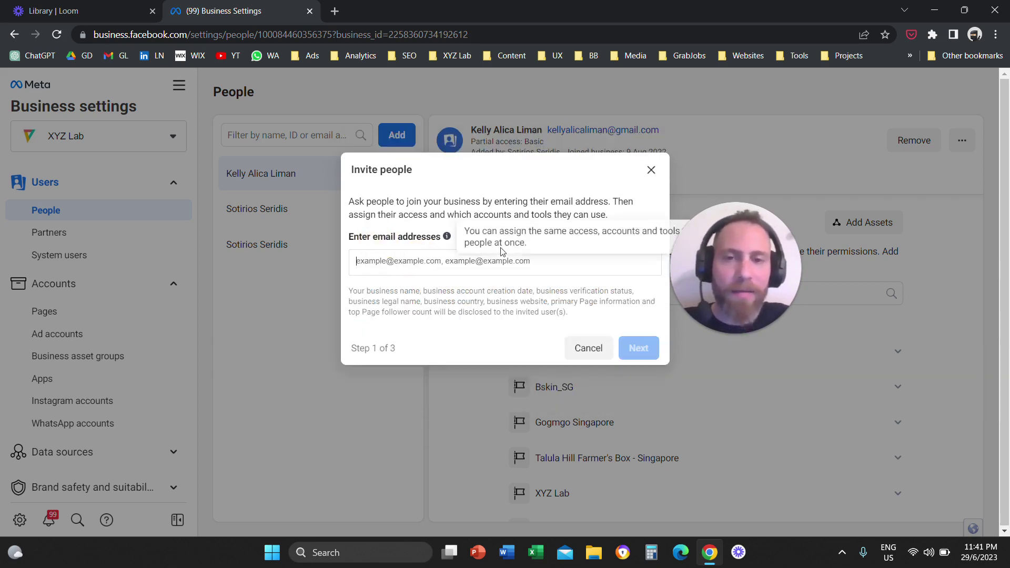
left_click(650, 172)
- Show the second member's full-control details with Pages such as Bentley Bangkok and Coins
left_click_drag(720, 253, 498, 197)
left_click(332, 219)
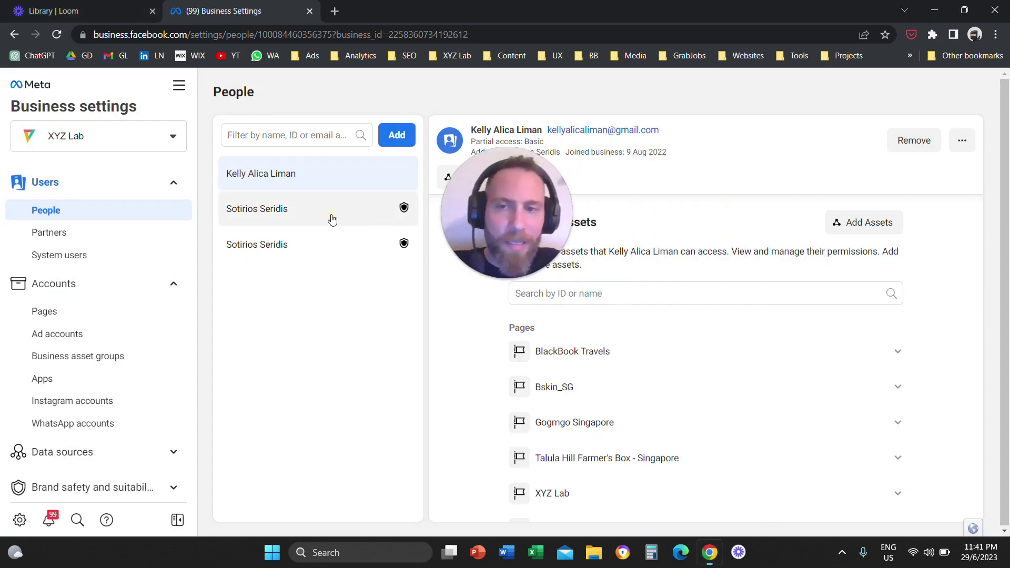
left_click_drag(495, 207, 927, 289)
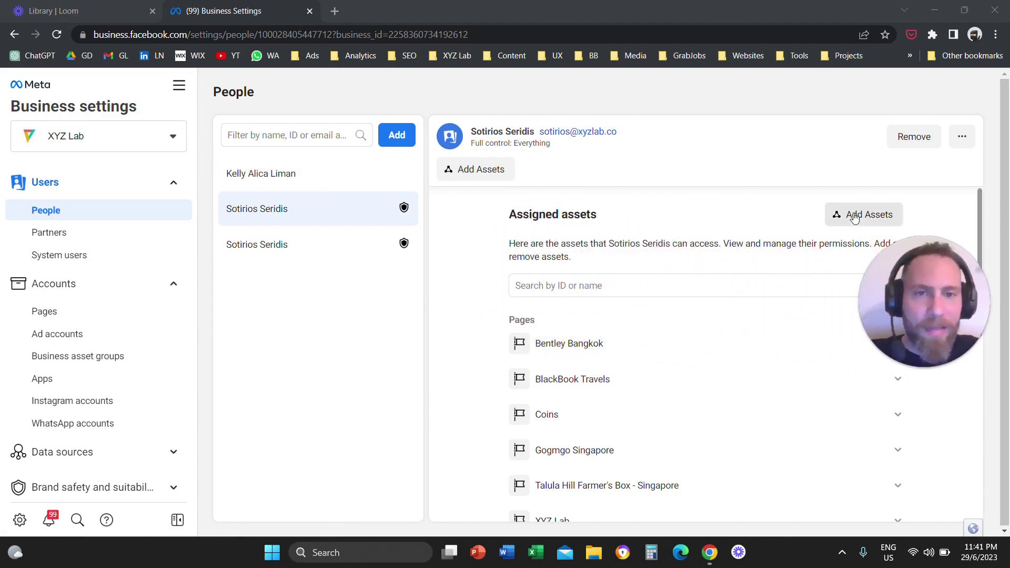
- Open Assign assets and select the Bentley Bangkok and BlackBook Travels Pages
left_click(855, 217)
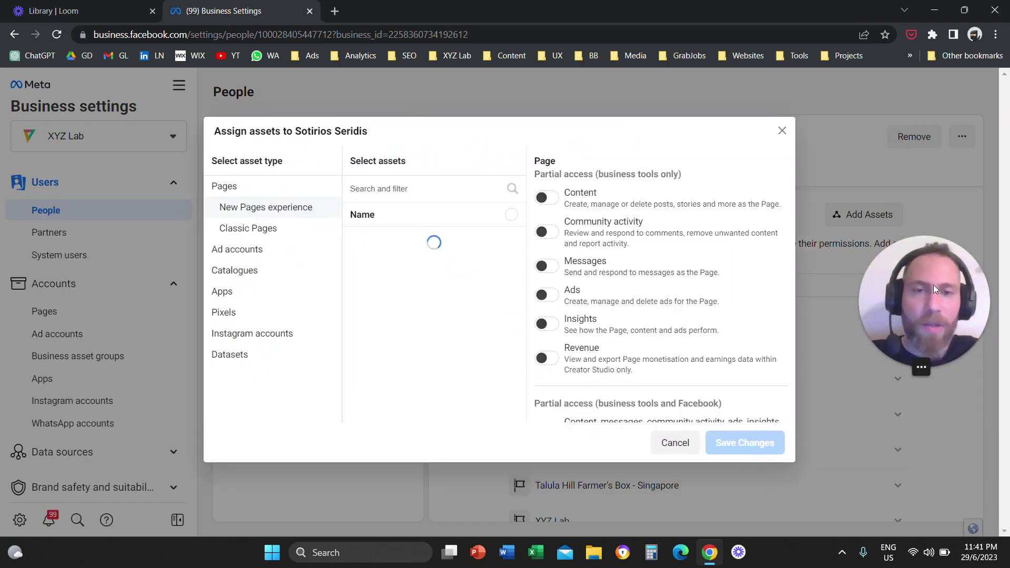
left_click_drag(934, 288, 692, 253)
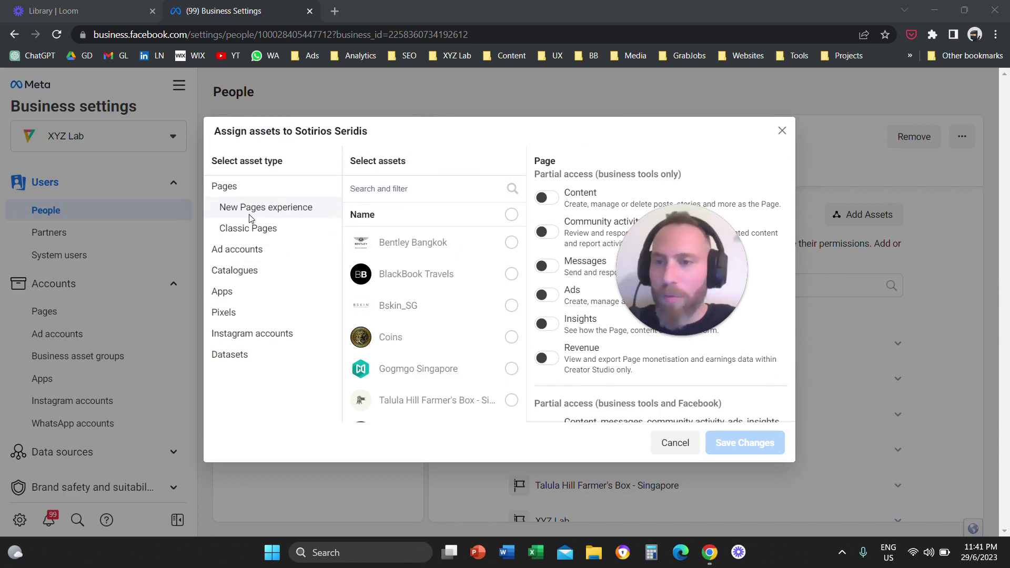
left_click(231, 191)
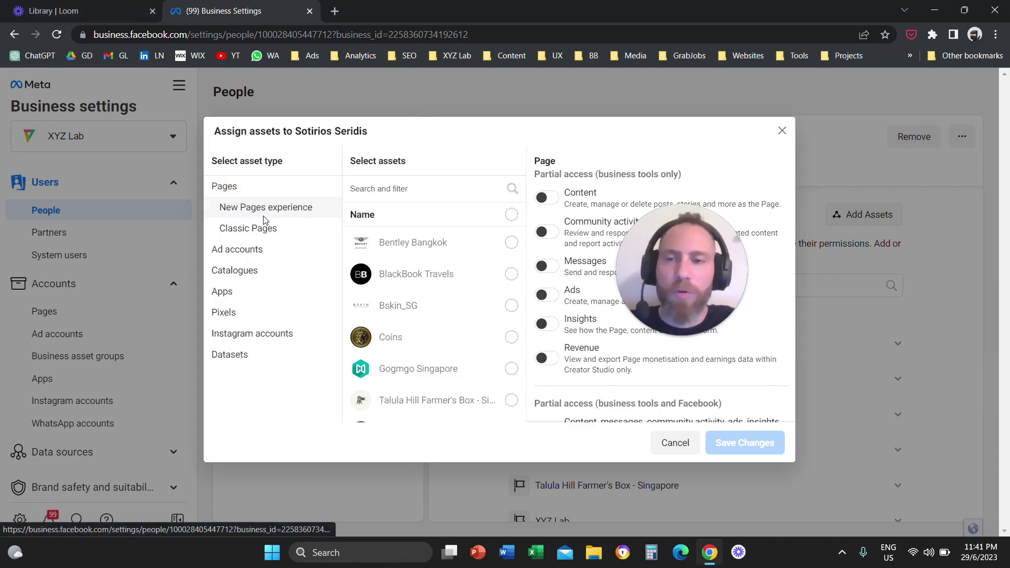
left_click(511, 243)
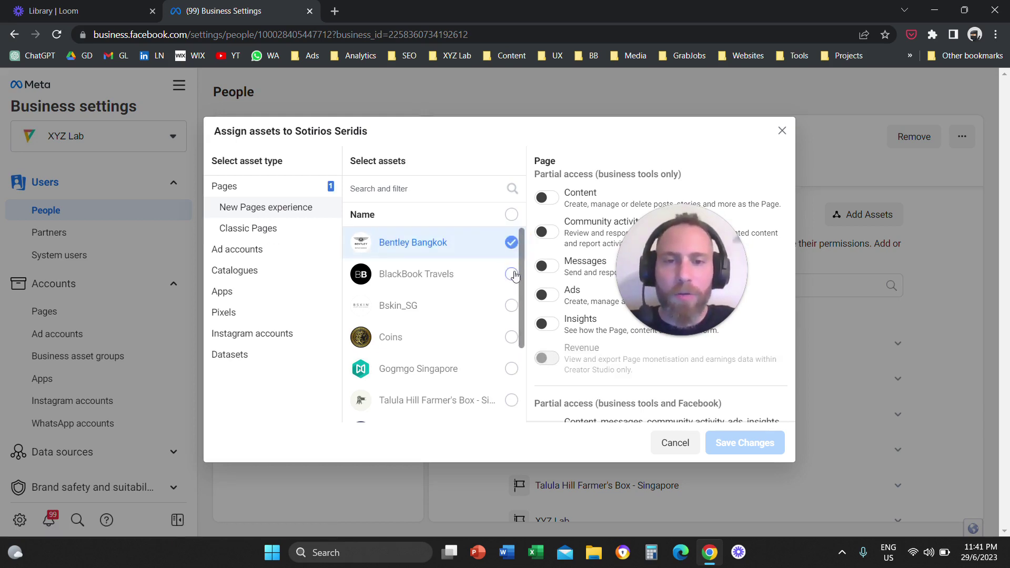
left_click(512, 275)
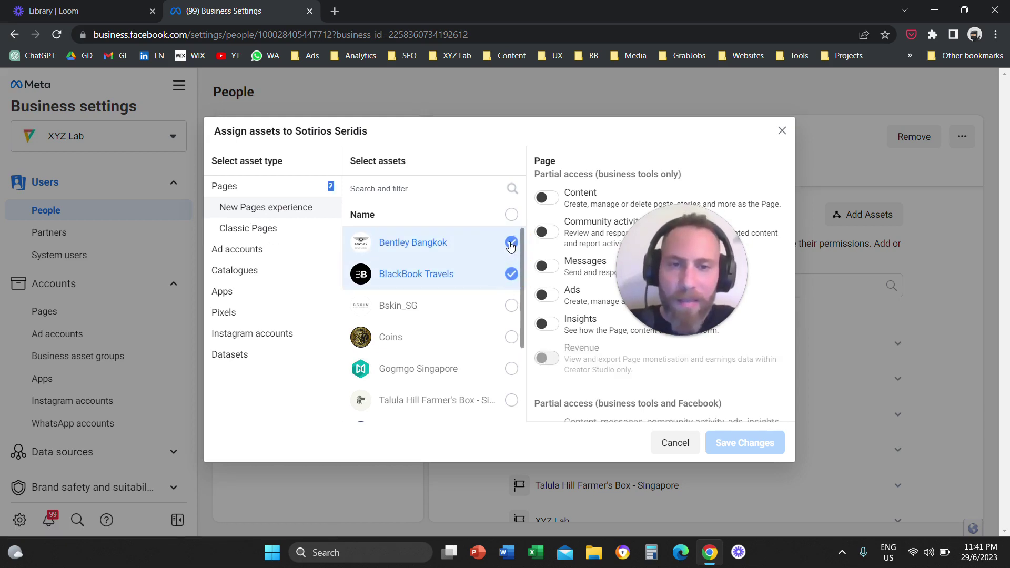
left_click_drag(682, 266, 827, 260)
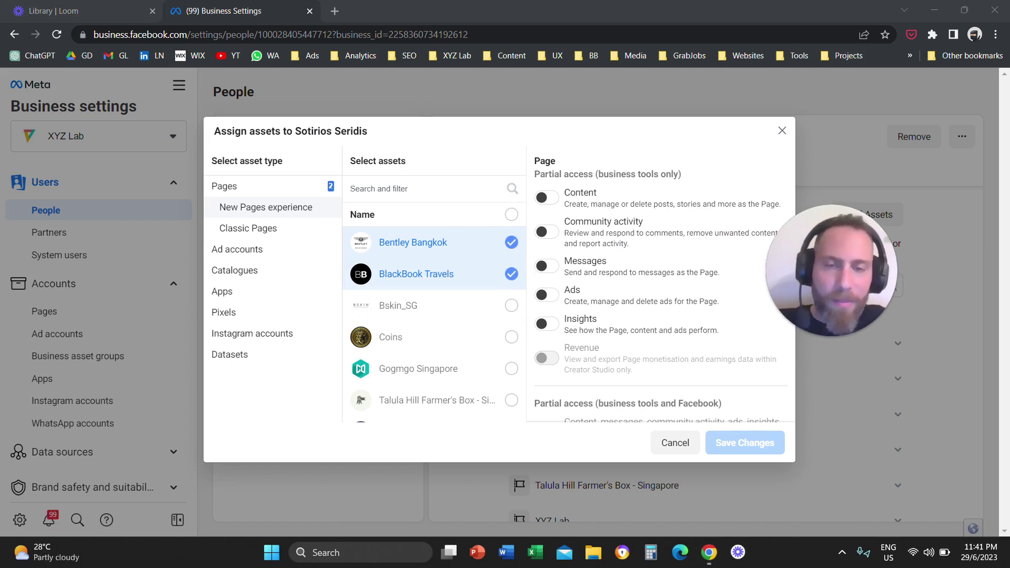
- Turn on Ads access for both Pages, which also enables Insights
scroll(621, 254, "down", 3)
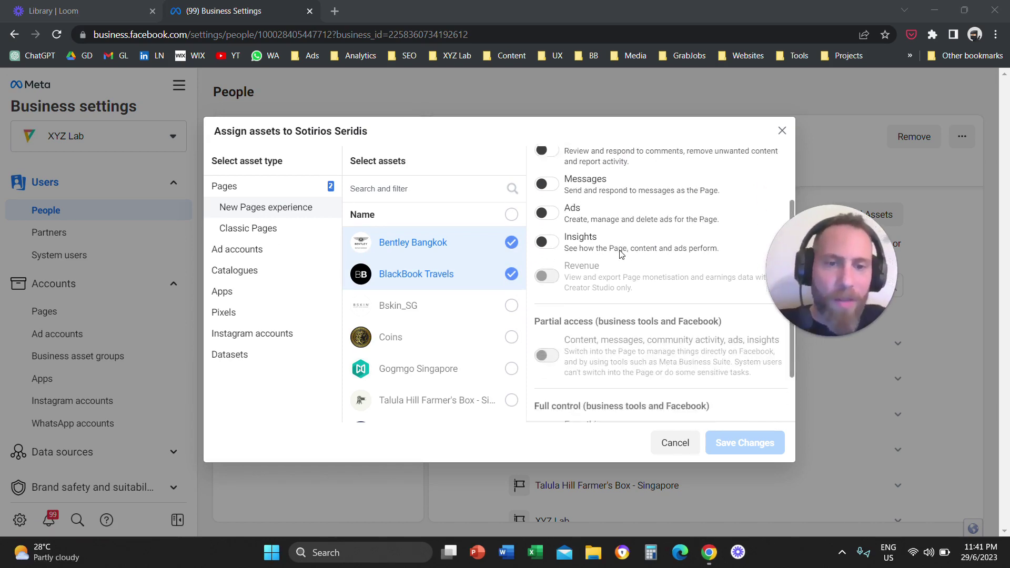
left_click(552, 384)
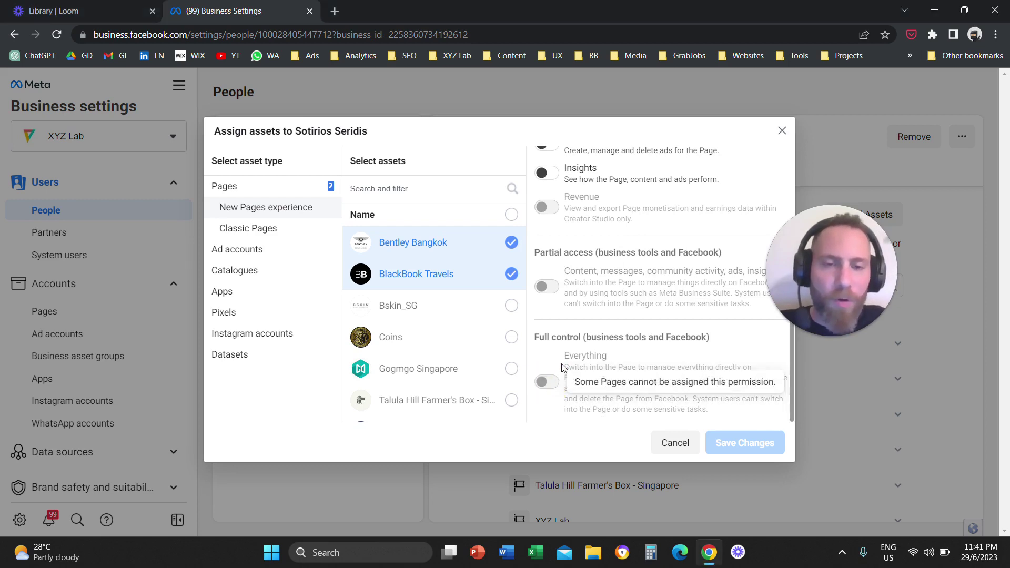
scroll(563, 367, "up", 3)
left_click(550, 297)
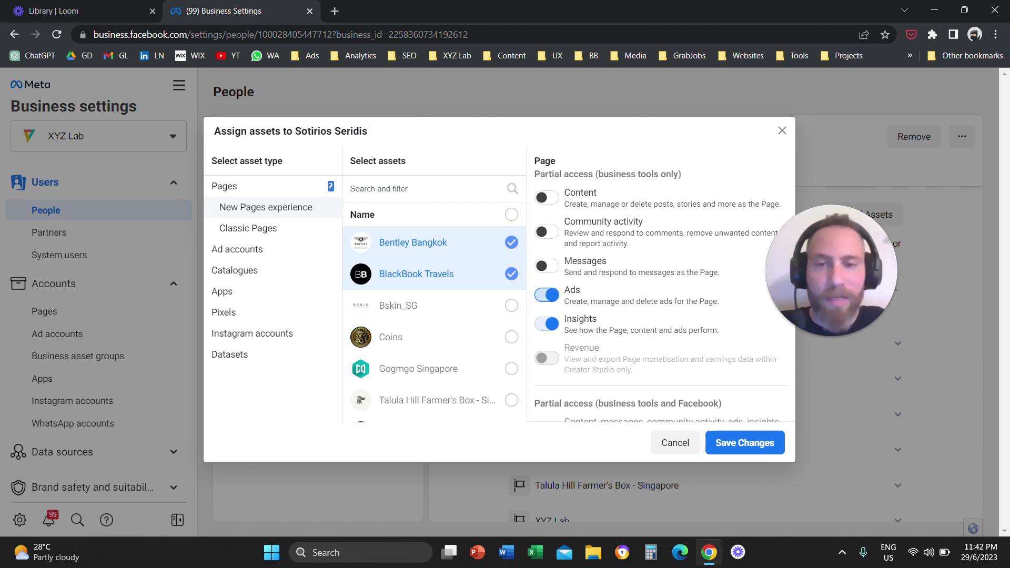
left_click_drag(797, 262, 688, 268)
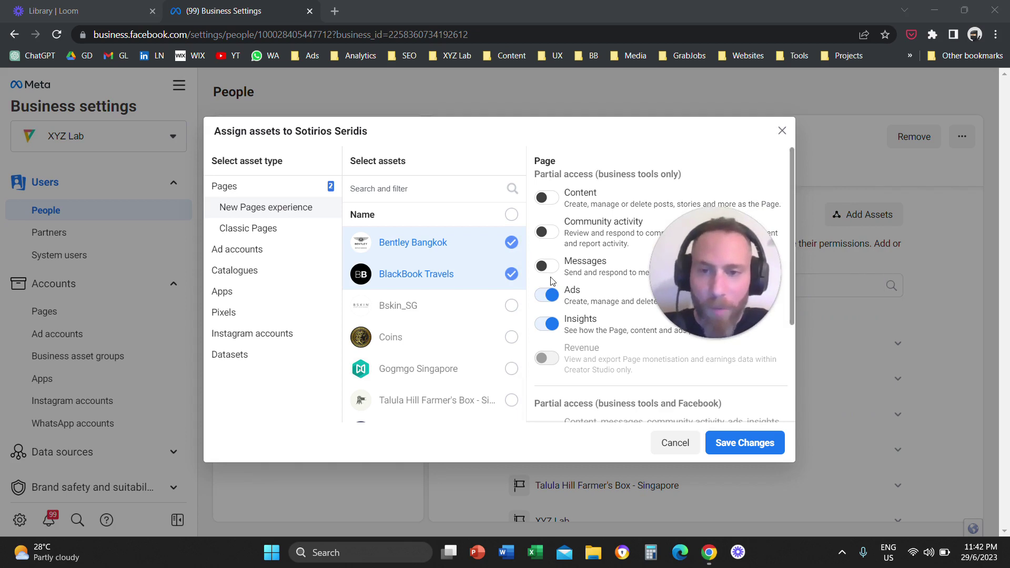
- Add the Co-Founders ad account with the Manage ad accounts full-control toggle on
left_click(240, 253)
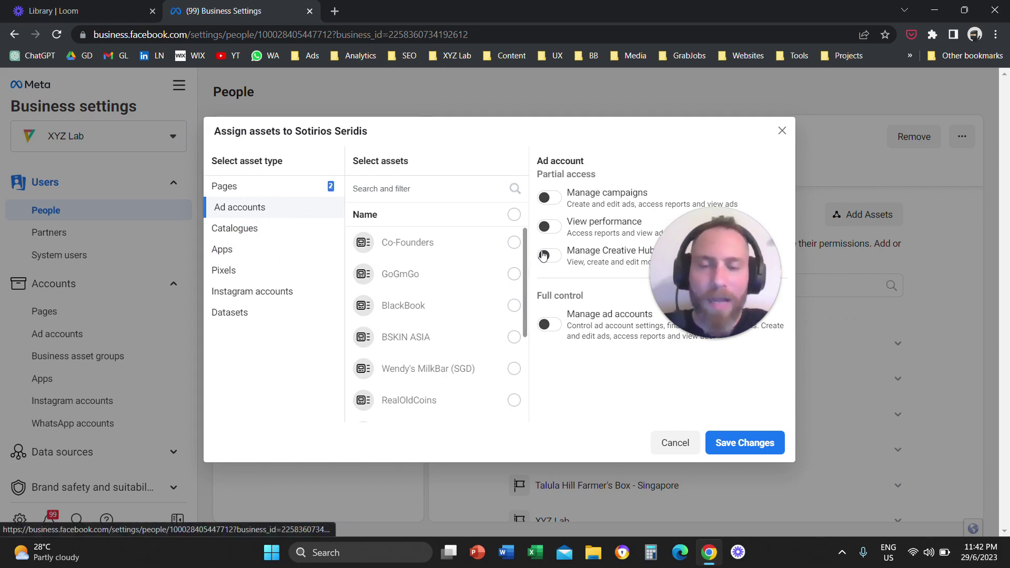
left_click(514, 243)
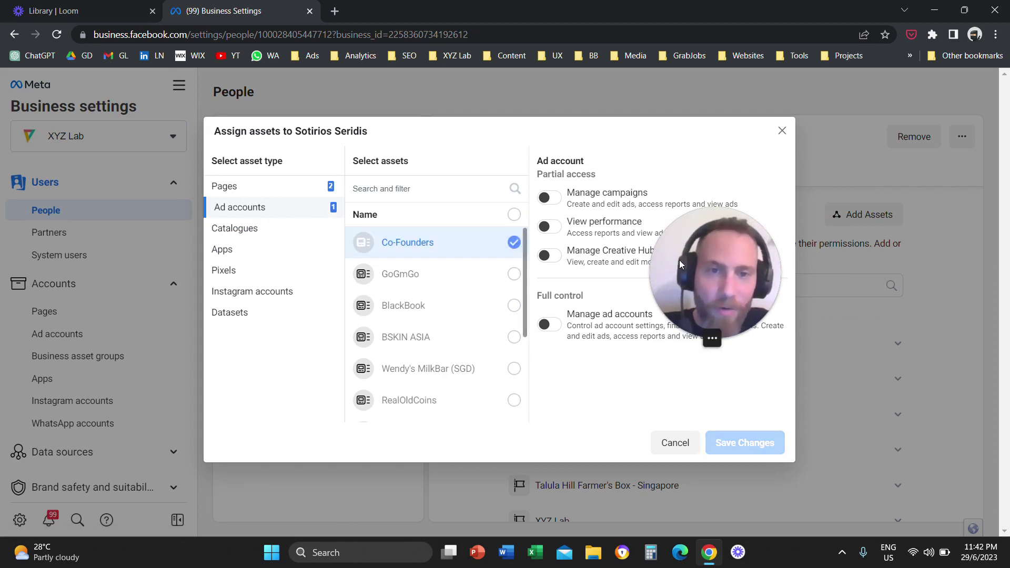
left_click_drag(723, 266, 758, 274)
left_click(544, 326)
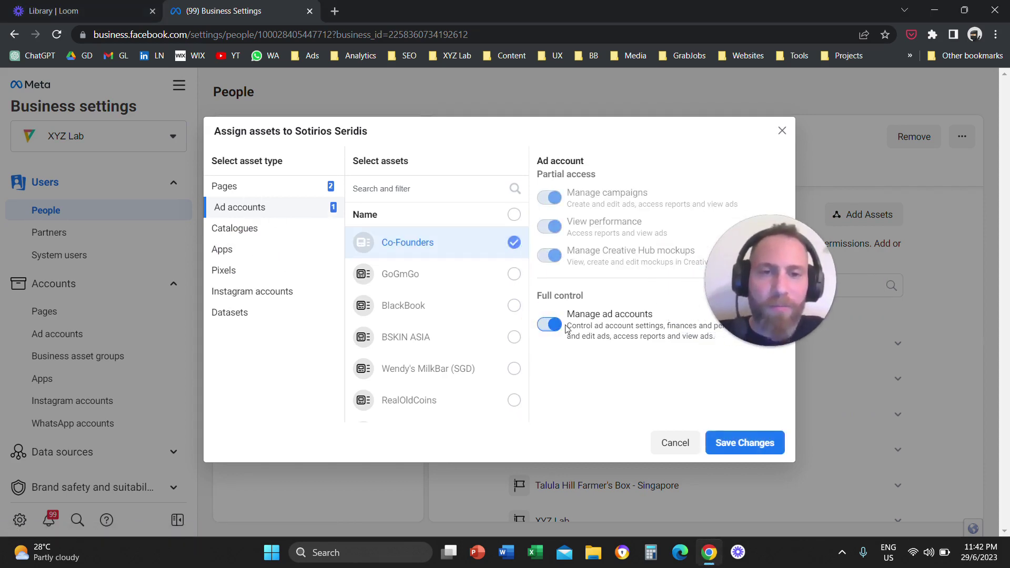
left_click_drag(731, 281, 727, 281)
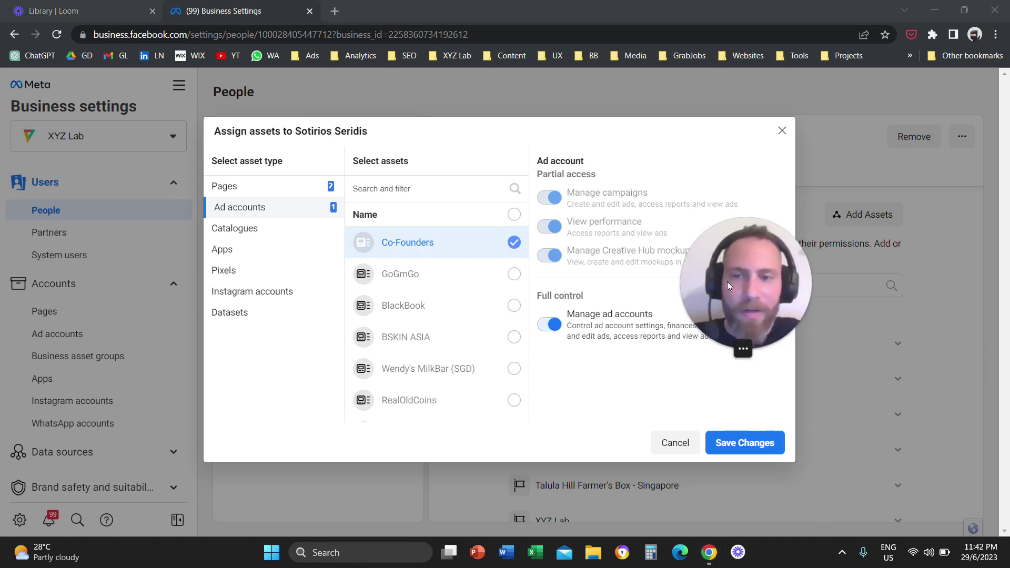
left_click_drag(722, 279, 629, 293)
- Assign BSKIN ASIA's Pixel with the Manage pixels full-control toggle switched on
left_click(267, 274)
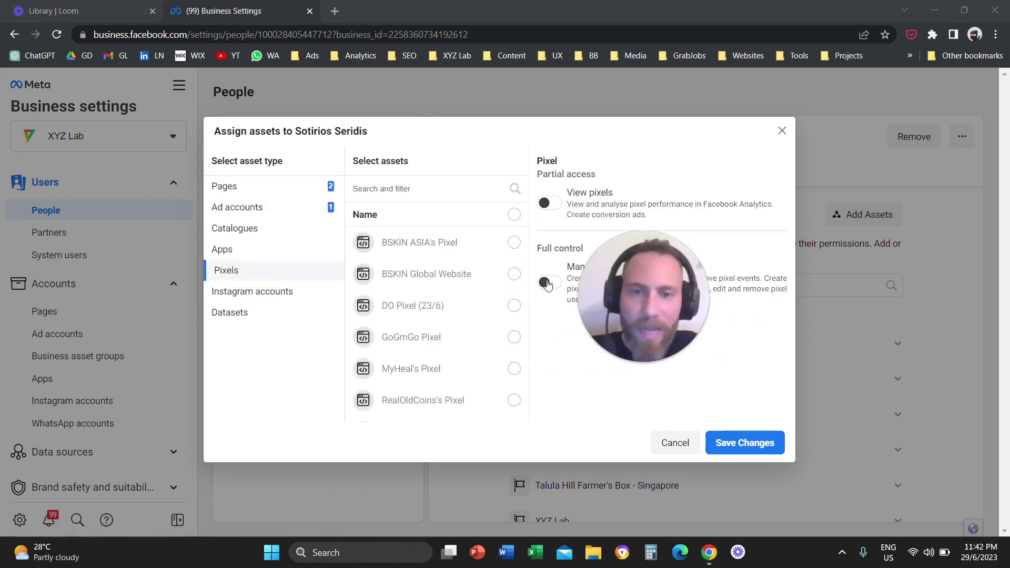
left_click(514, 242)
left_click_drag(588, 267, 671, 311)
left_click(549, 289)
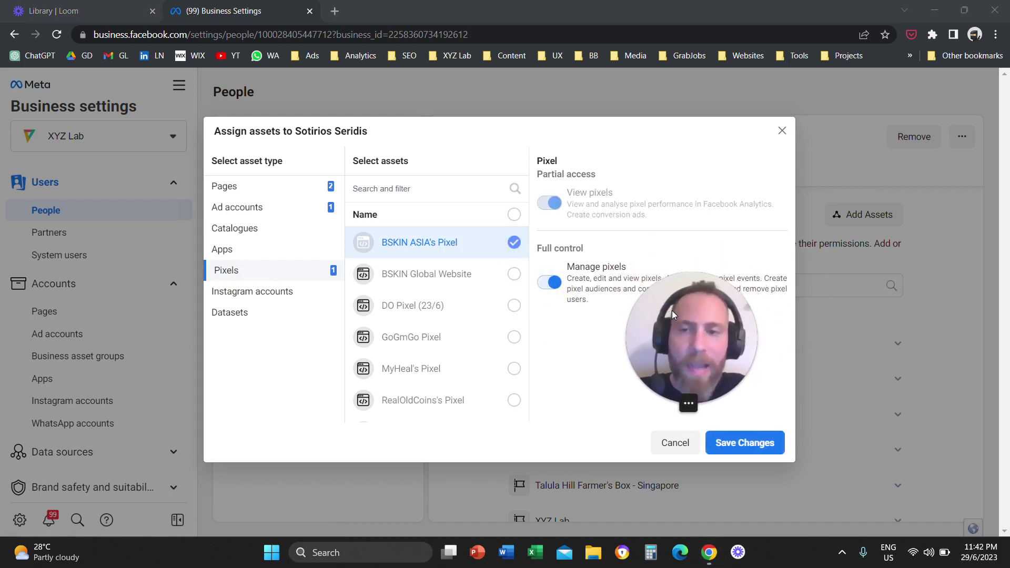
left_click(273, 292)
mouse_move(412, 310)
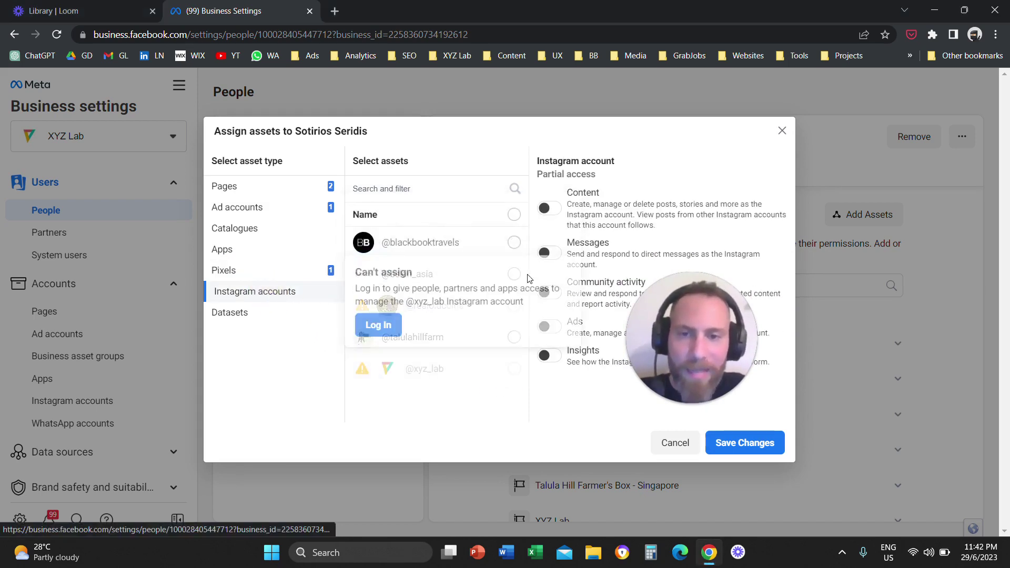
left_click(514, 247)
left_click_drag(684, 333, 783, 270)
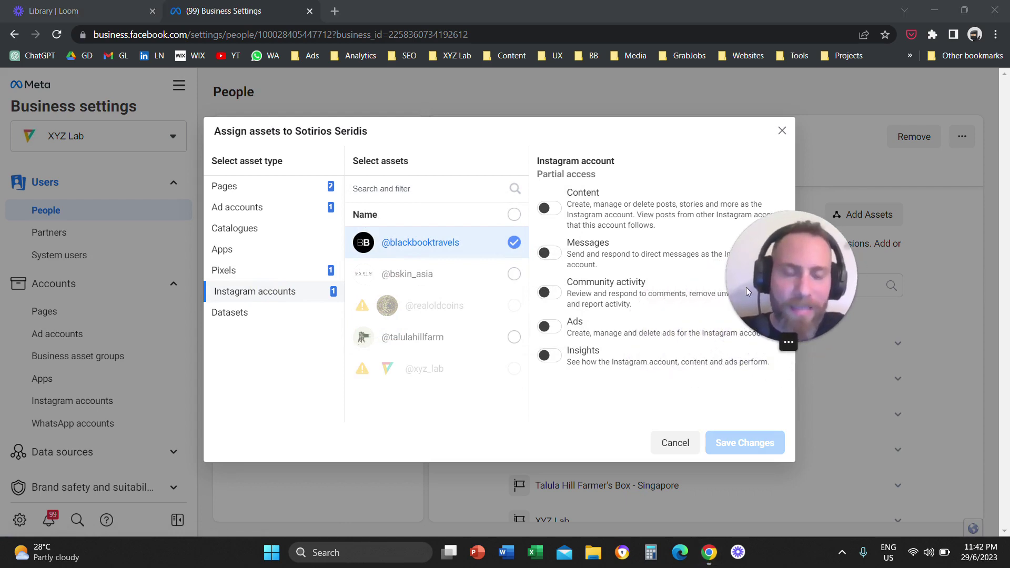
left_click(551, 327)
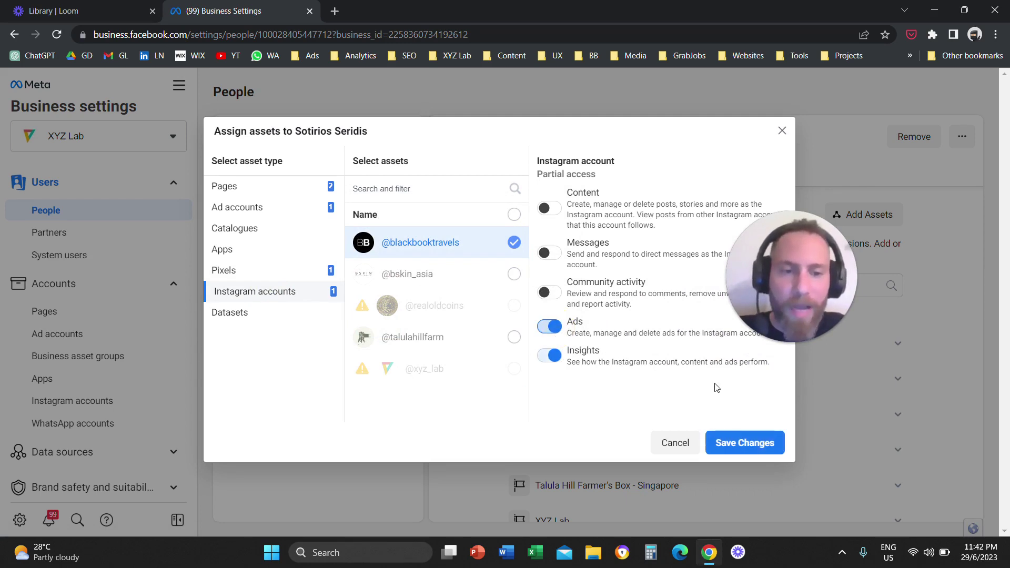
left_click_drag(775, 296, 801, 395)
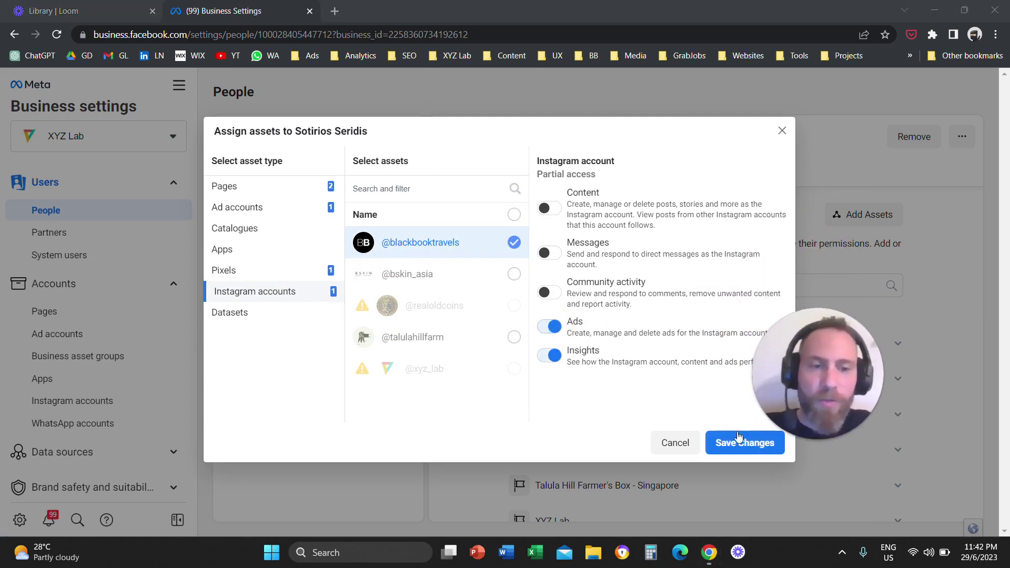
left_click(783, 130)
left_click_drag(810, 355, 300, 340)
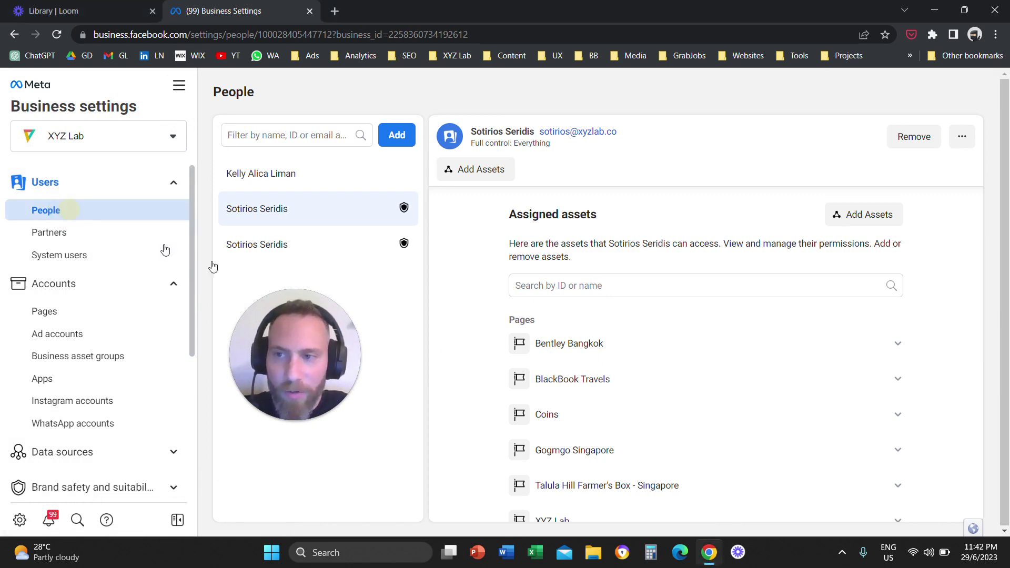
left_click_drag(296, 344, 515, 201)
left_click(397, 135)
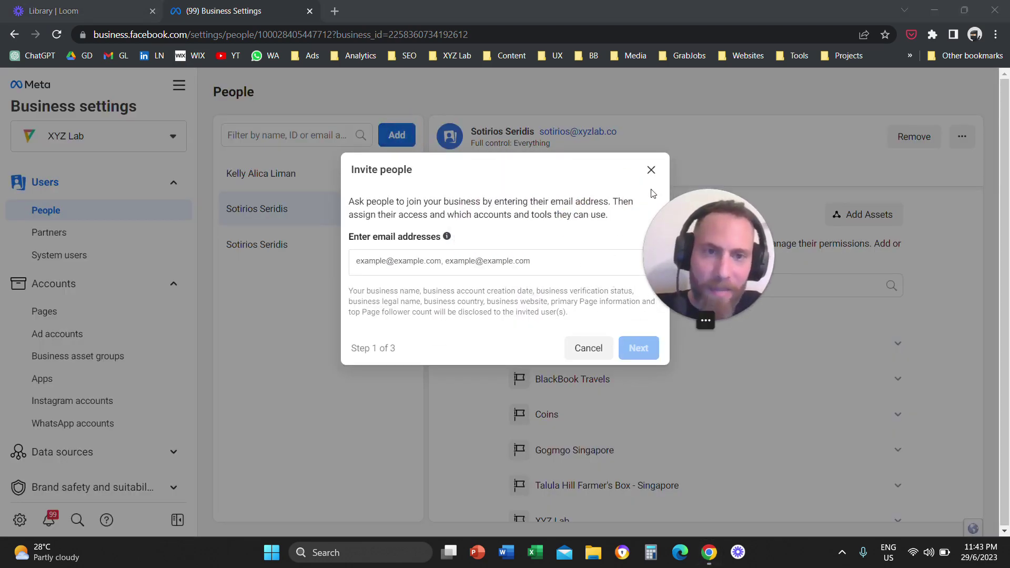
left_click(651, 170)
left_click_drag(716, 239, 546, 224)
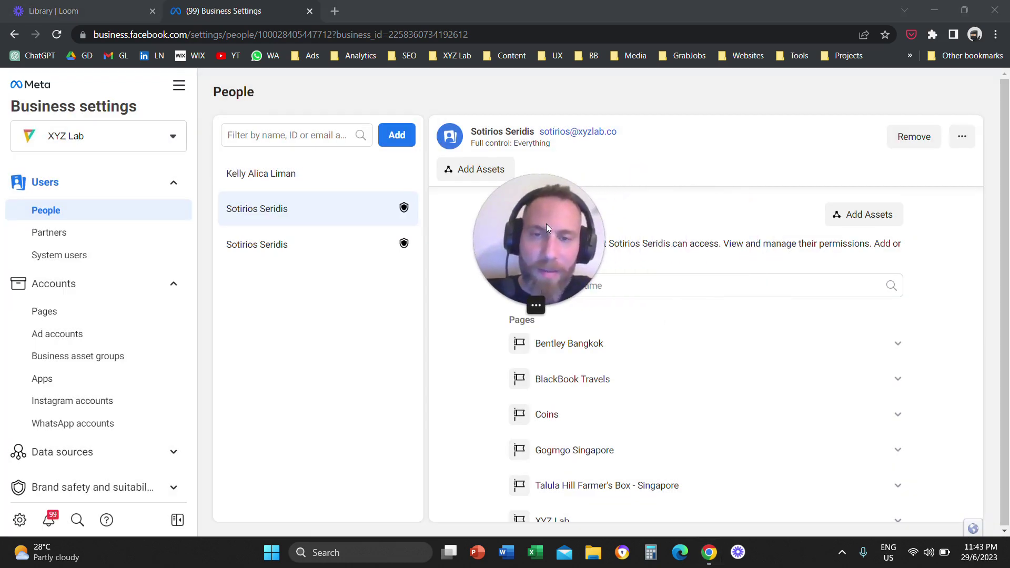
left_click(334, 216)
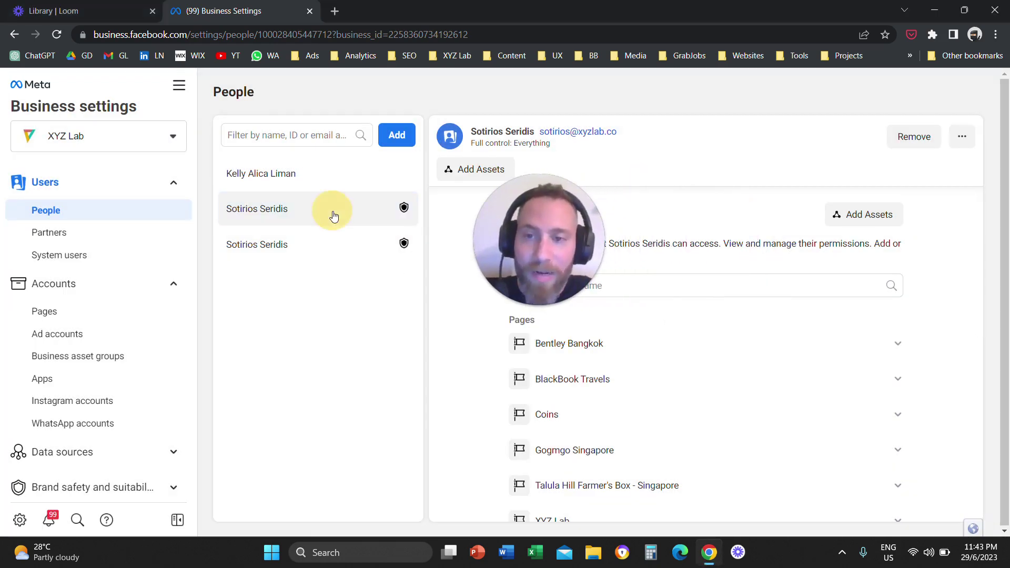
left_click_drag(524, 222, 757, 284)
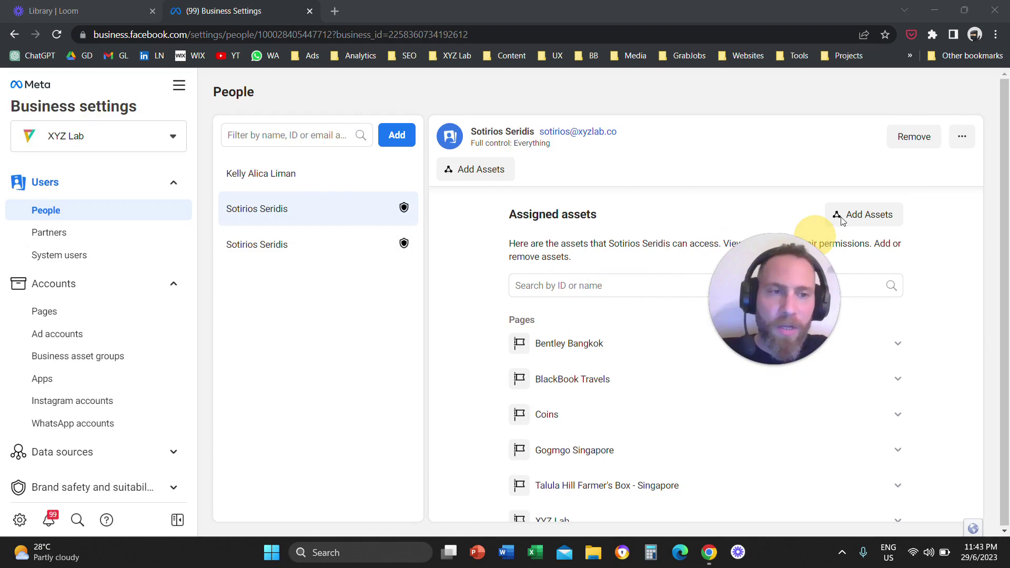
- Select then deselect Bentley Bangkok and BlackBook Travels, trying the Page Ads and Content toggles
left_click(867, 221)
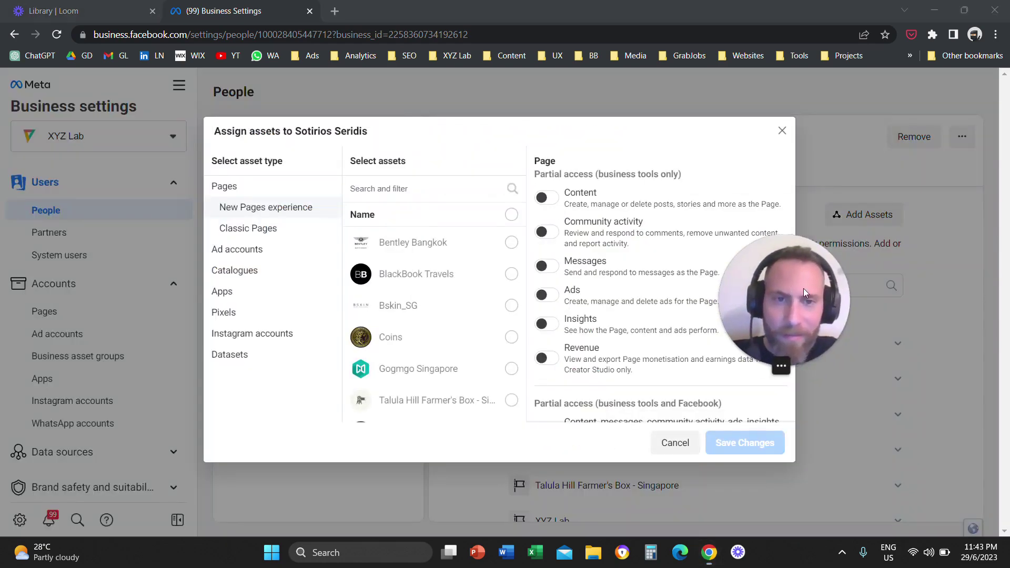
left_click_drag(782, 288, 742, 276)
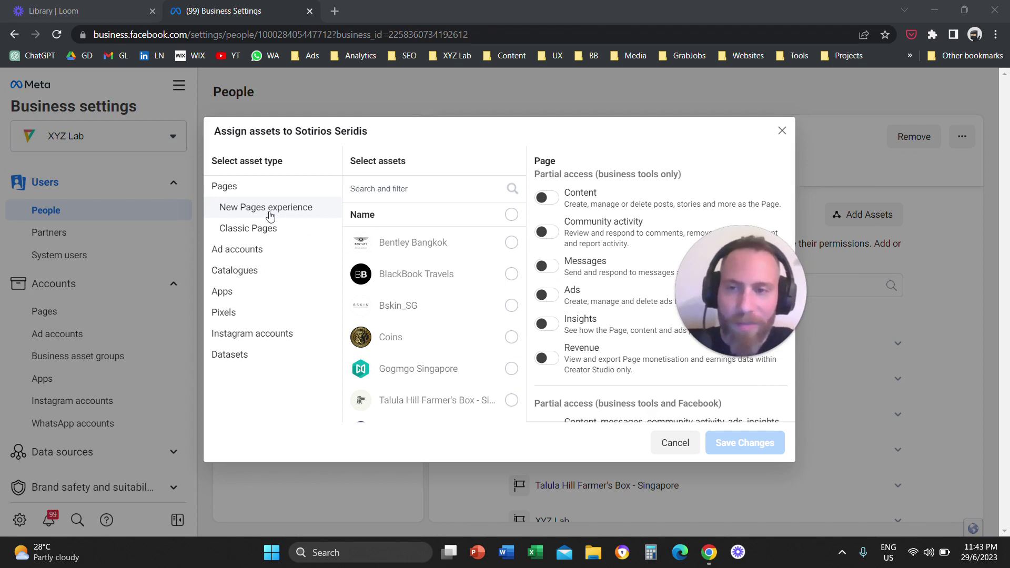
left_click(511, 242)
left_click(512, 275)
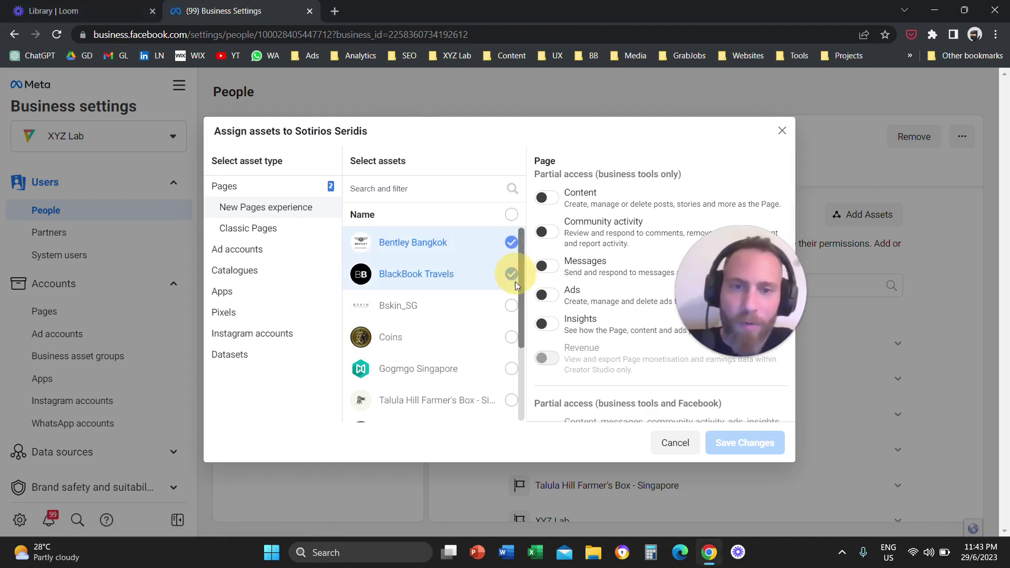
left_click(511, 242)
left_click(511, 274)
left_click_drag(732, 276, 770, 287)
left_click(548, 296)
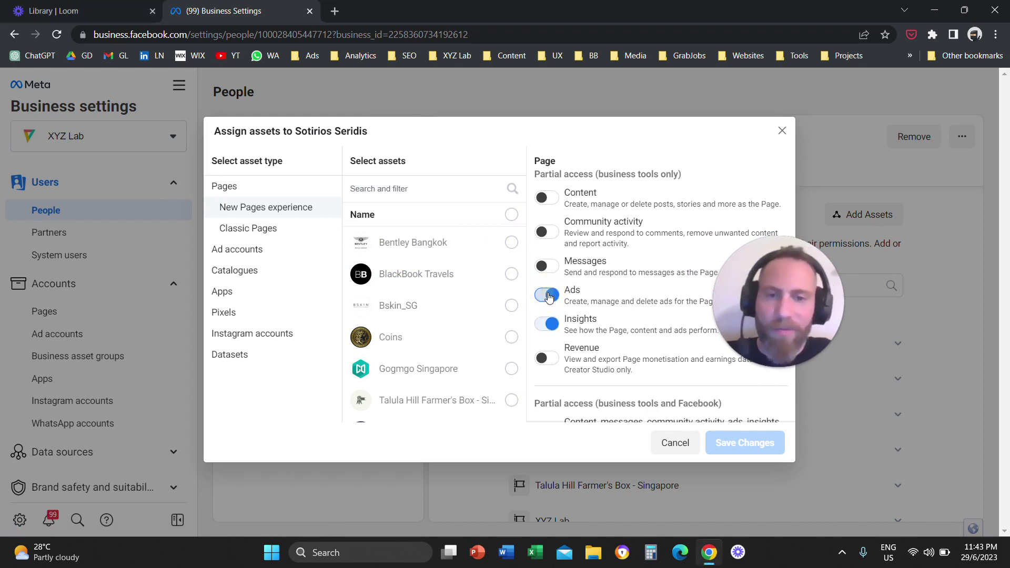
left_click(547, 296)
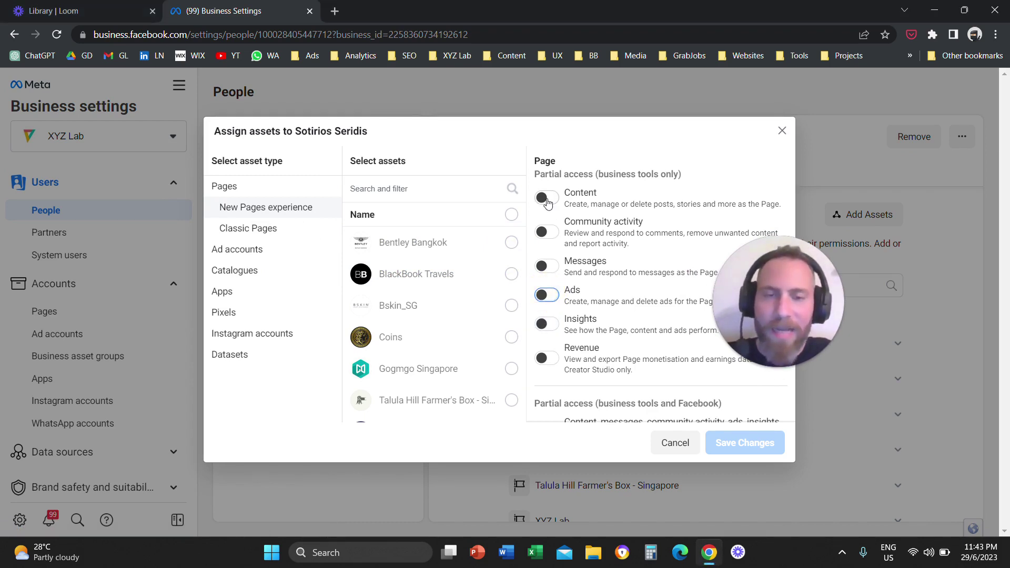
left_click(547, 198)
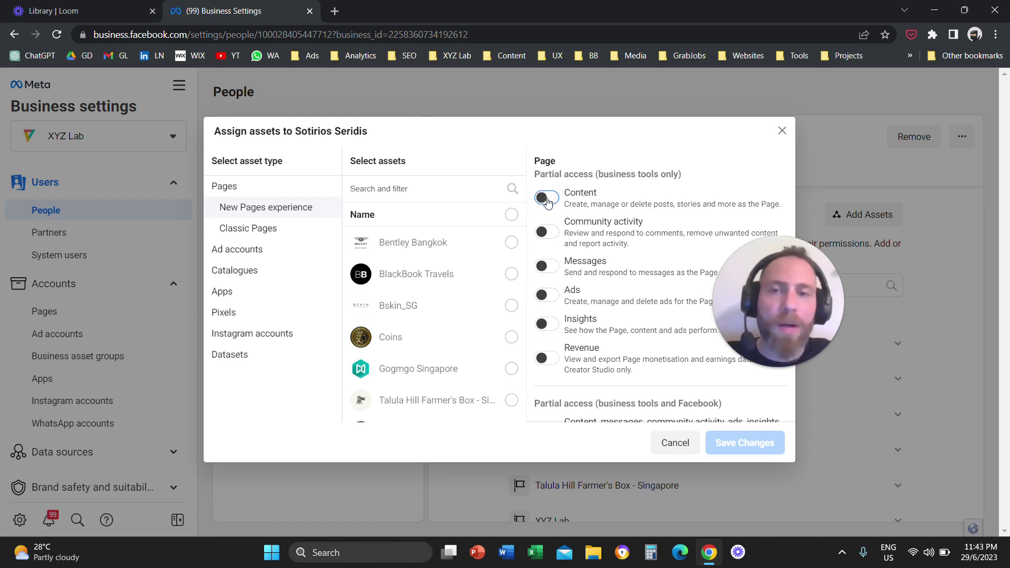
left_click_drag(766, 270, 734, 275)
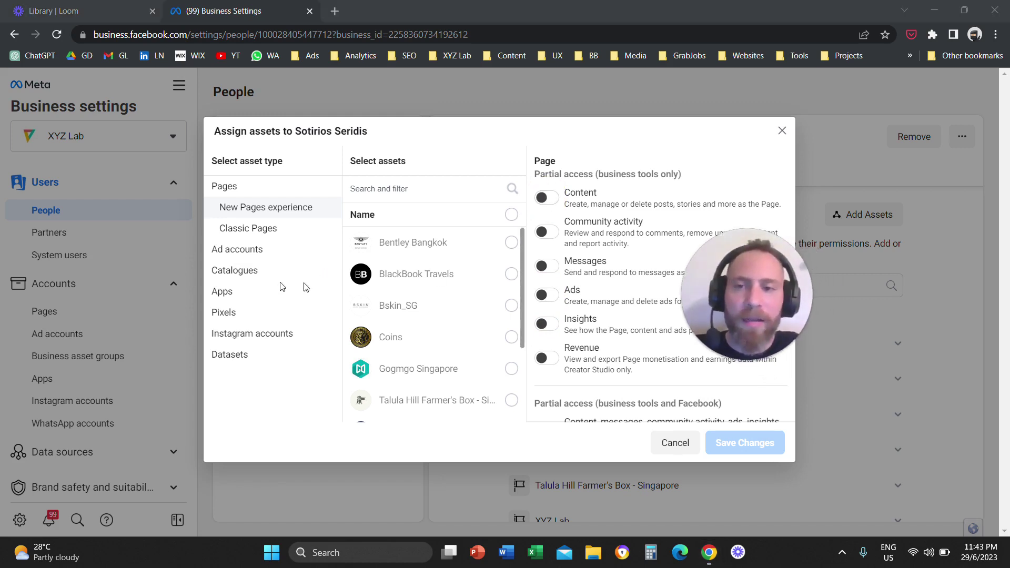
- Tick Co-Founders and GoGmGo ad accounts, untick GoGmGo, and try Manage ad accounts
left_click(265, 255)
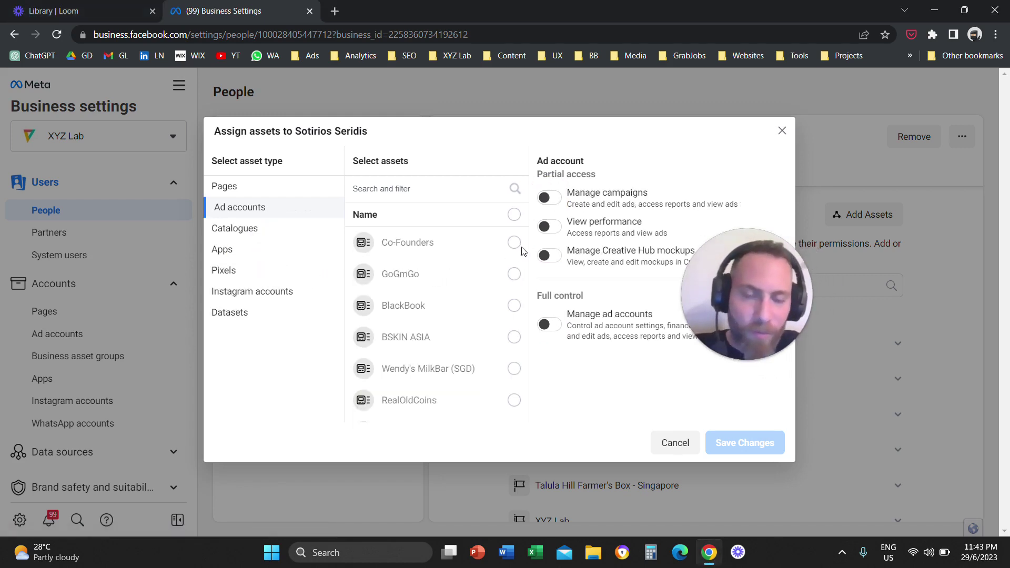
left_click(513, 243)
left_click(513, 273)
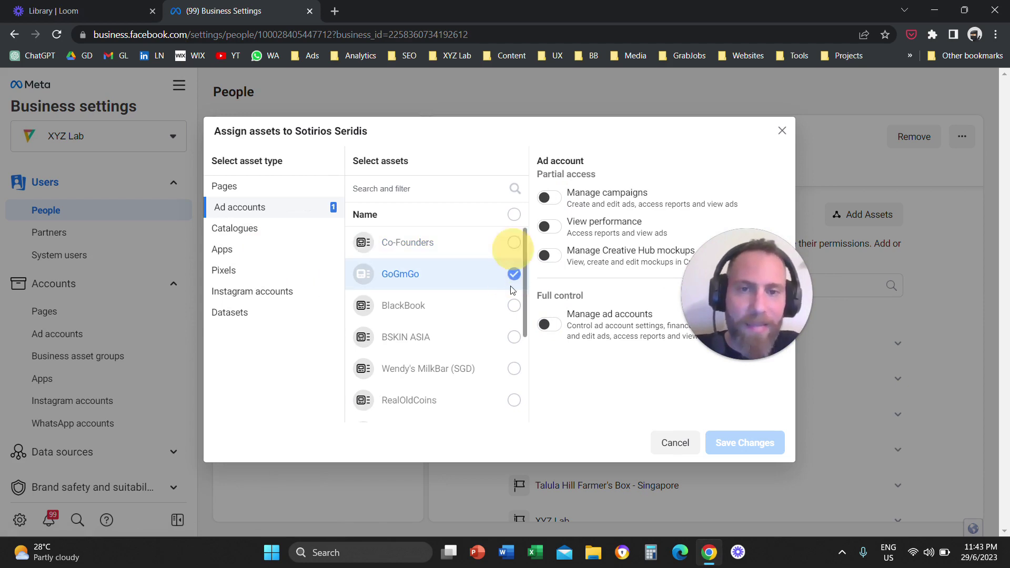
left_click(511, 285)
left_click(550, 325)
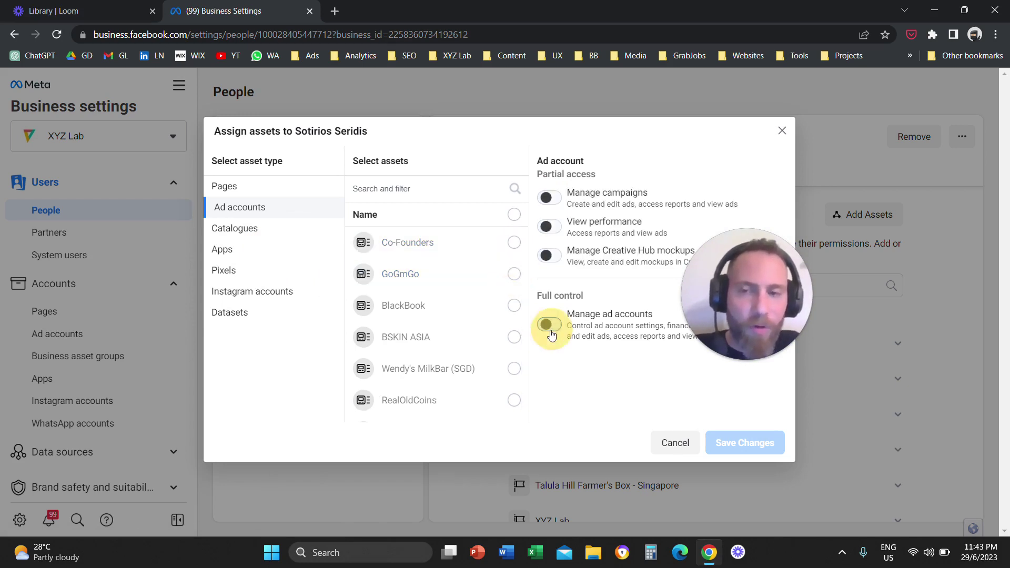
- Select BSKIN ASIA's Pixel, switch on Manage pixels, then deselect the pixel
left_click(221, 270)
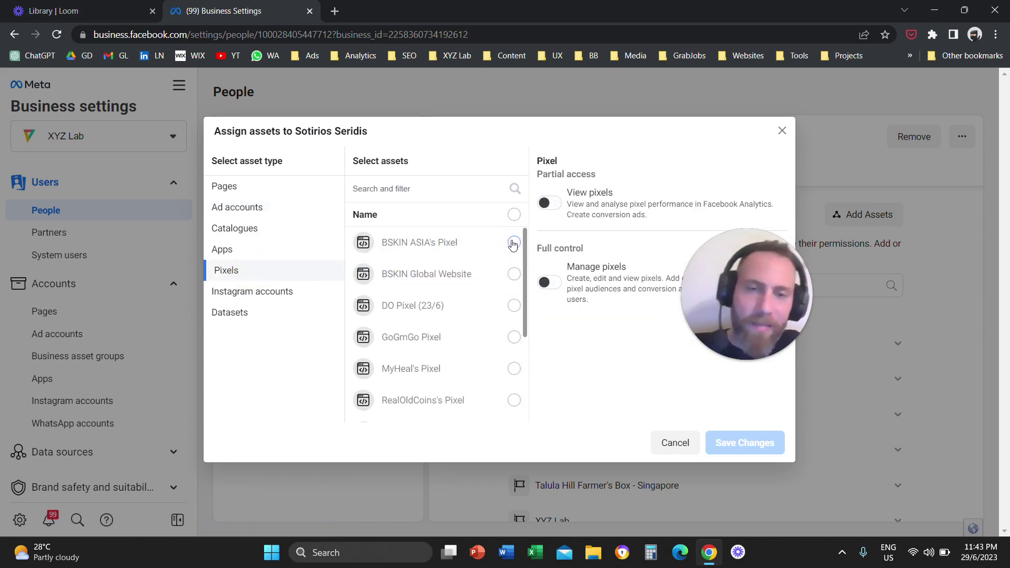
left_click(514, 242)
left_click(549, 293)
left_click(514, 242)
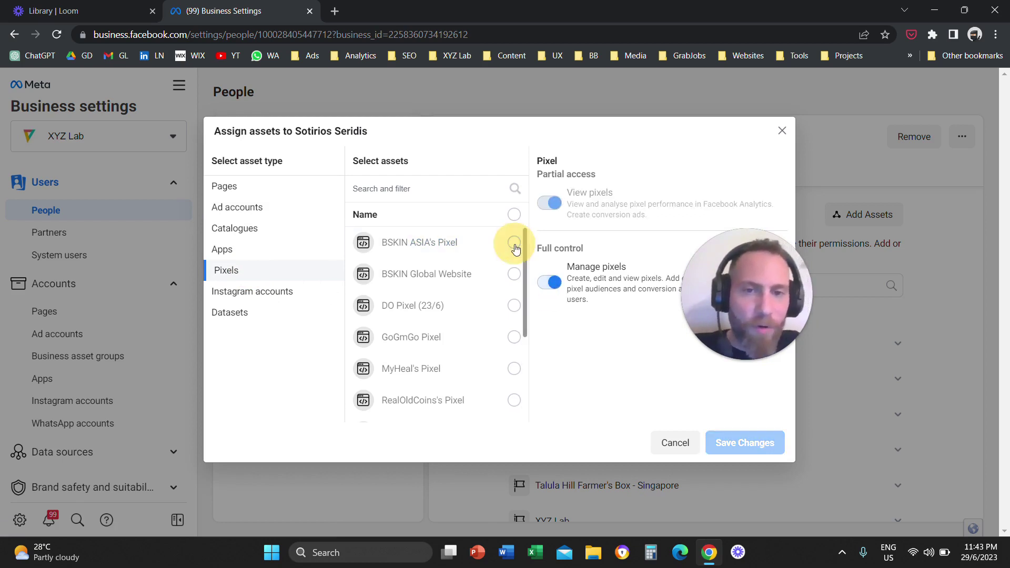
- Toggle the Instagram Ads permission on and off, then close the dialog without saving
left_click(255, 292)
mouse_move(499, 250)
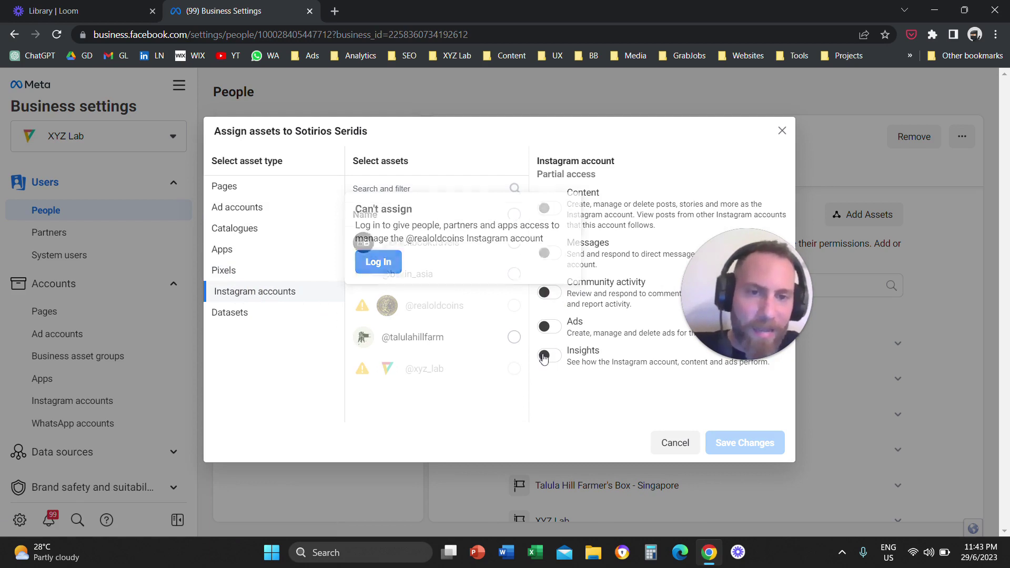
left_click(552, 329)
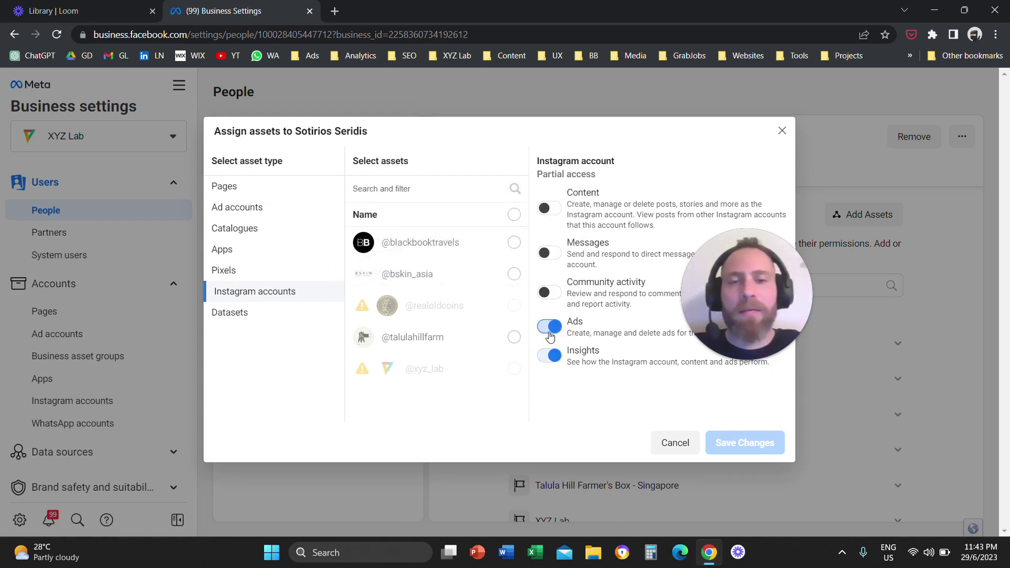
left_click(554, 330)
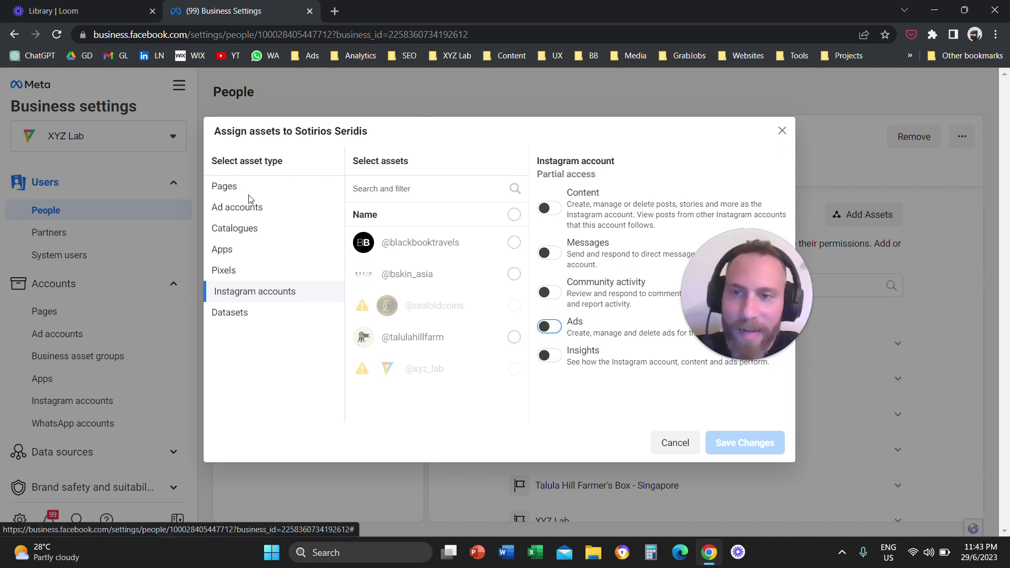
left_click(783, 131)
left_click_drag(722, 298, 263, 326)
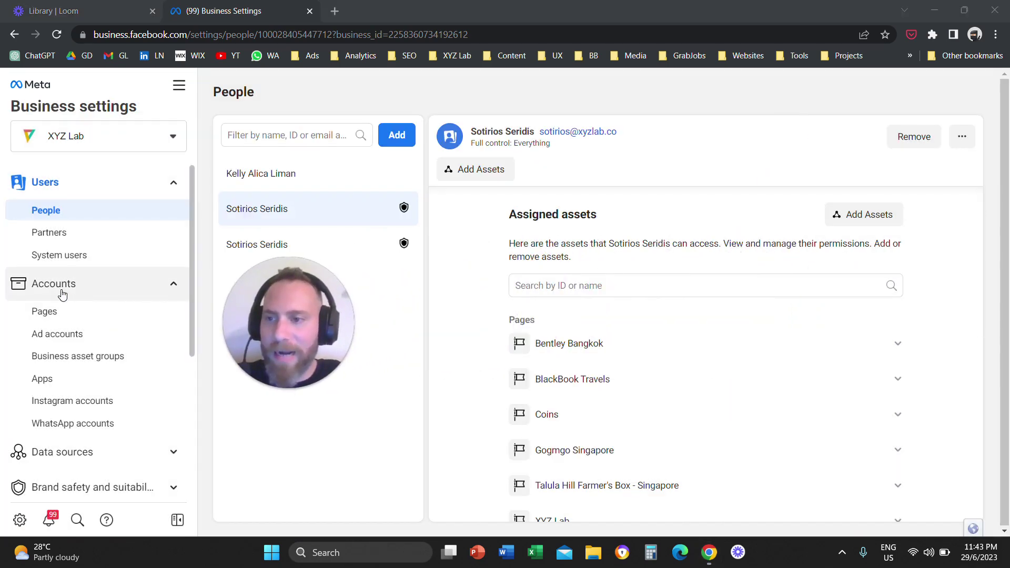
- Open the Pages settings and view the options for adding a Page
left_click(44, 311)
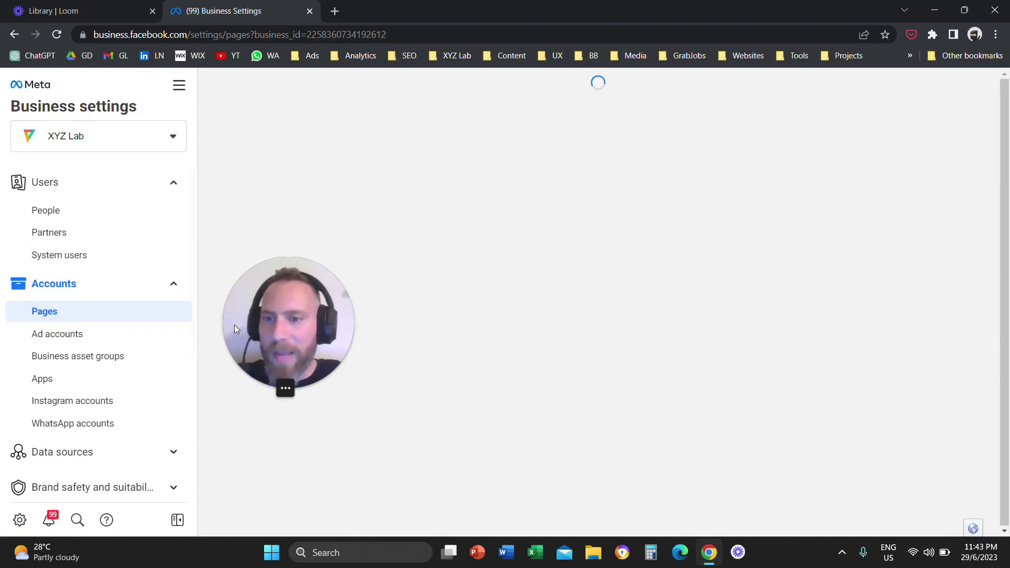
left_click_drag(235, 325, 691, 251)
left_click(400, 136)
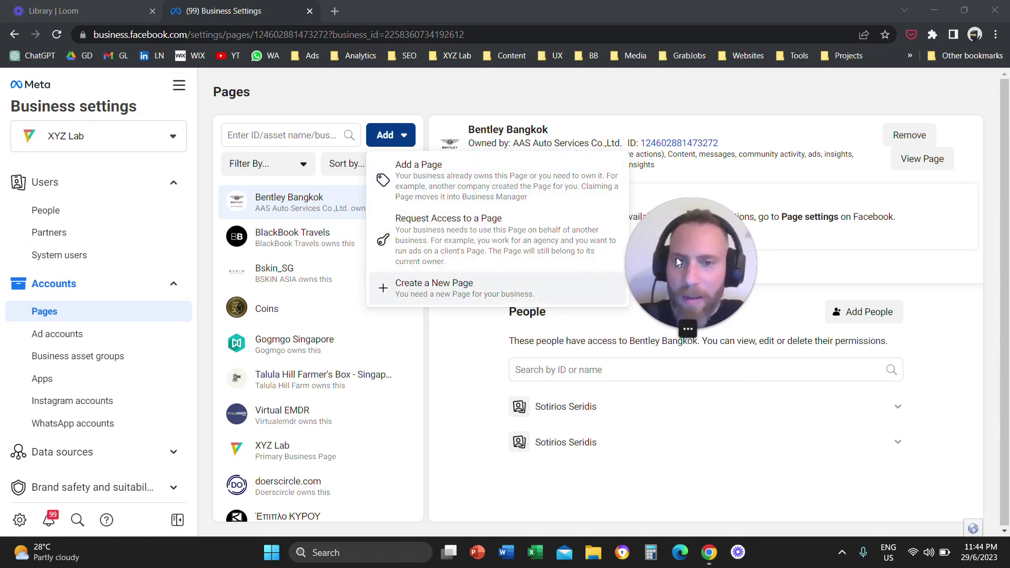
left_click_drag(677, 258, 463, 198)
- Go to Instagram accounts, then open and dismiss the Add an Instagram account dialog
left_click(88, 413)
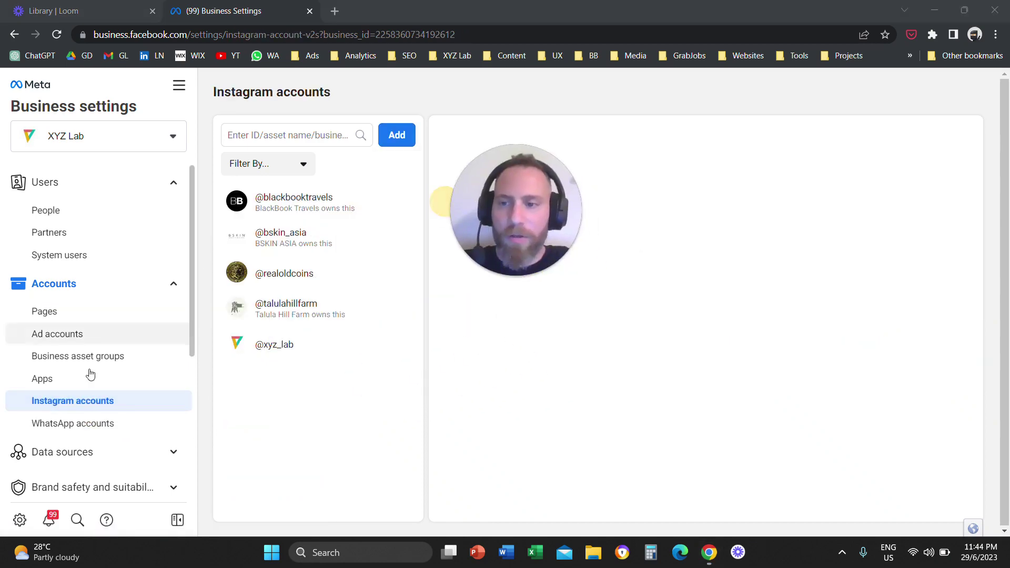
left_click(400, 136)
left_click_drag(528, 200, 693, 253)
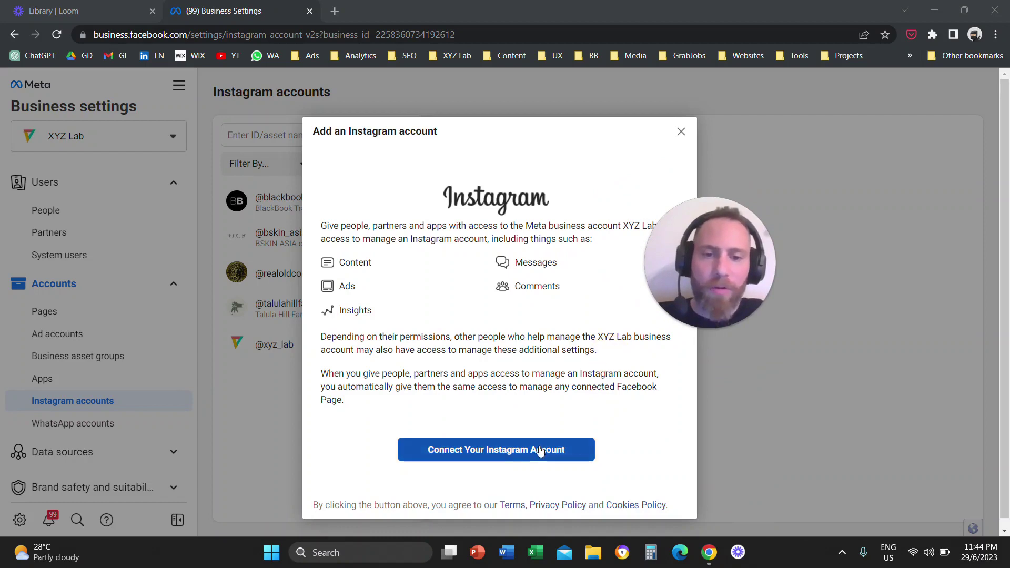
left_click(681, 131)
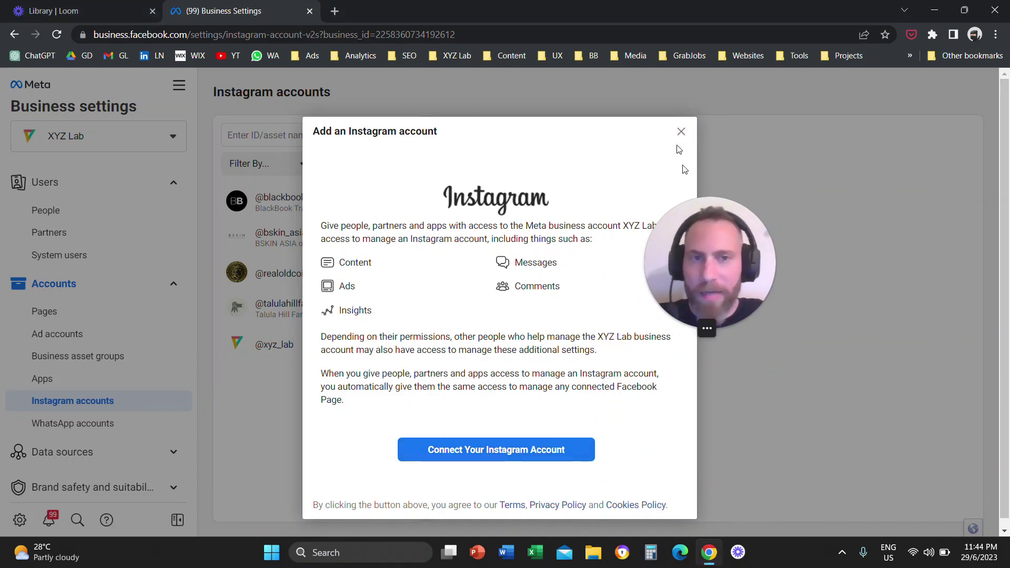
left_click_drag(708, 259, 415, 310)
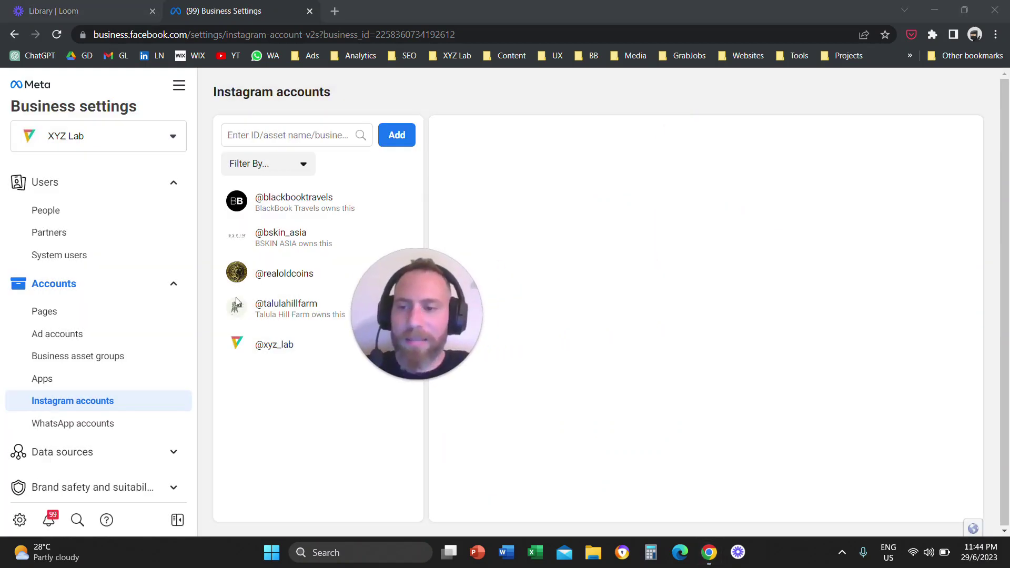
- Go back to People under Users, showing the member's Pages like Bentley Bangkok and Coins
left_click(99, 213)
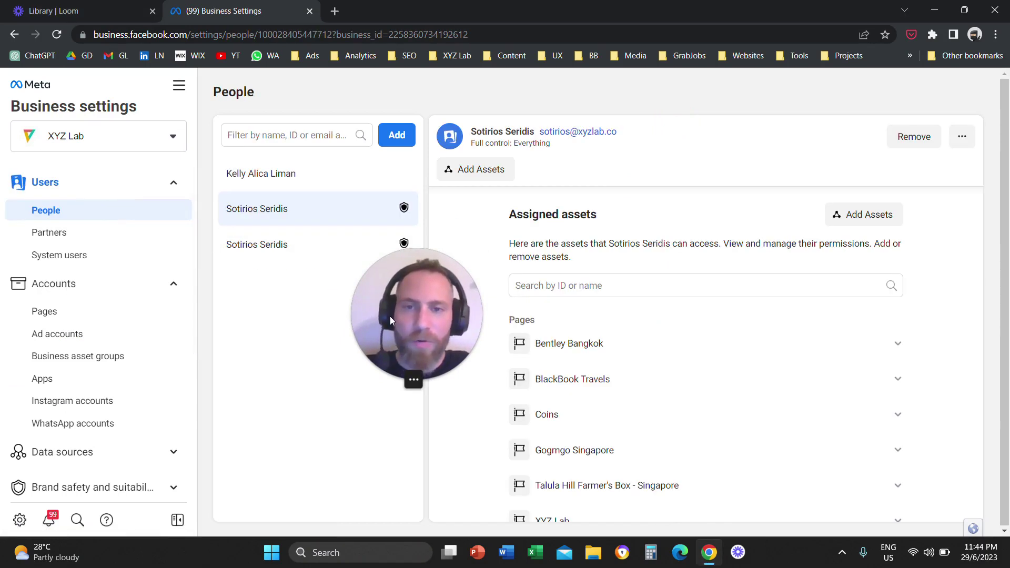
left_click_drag(390, 316, 594, 252)
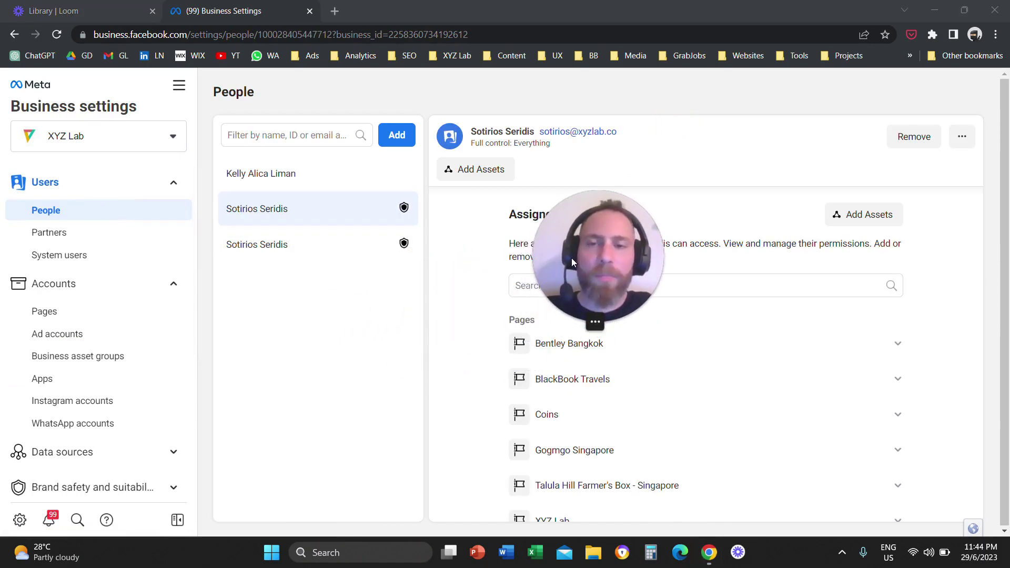
mouse_move(611, 251)
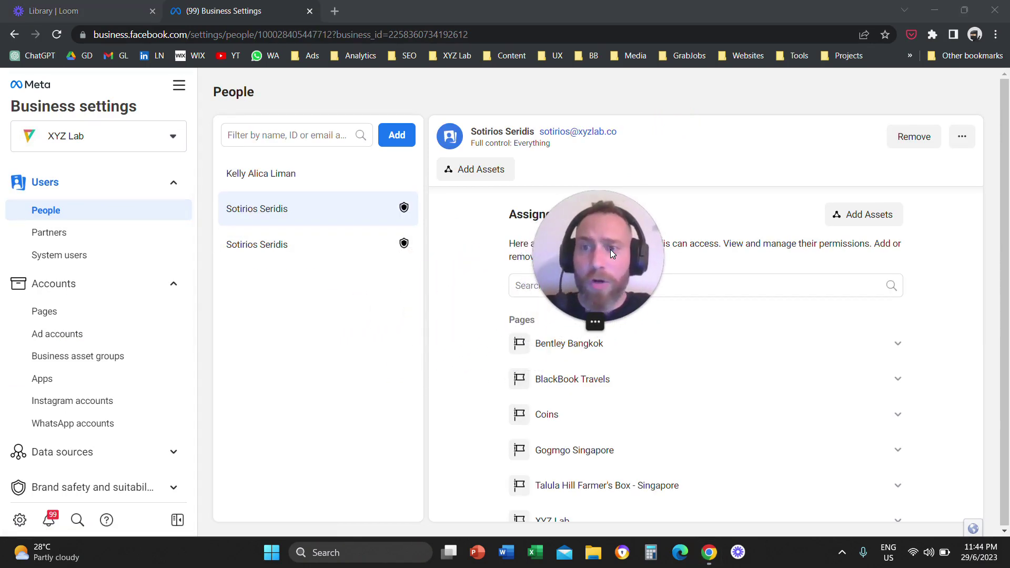